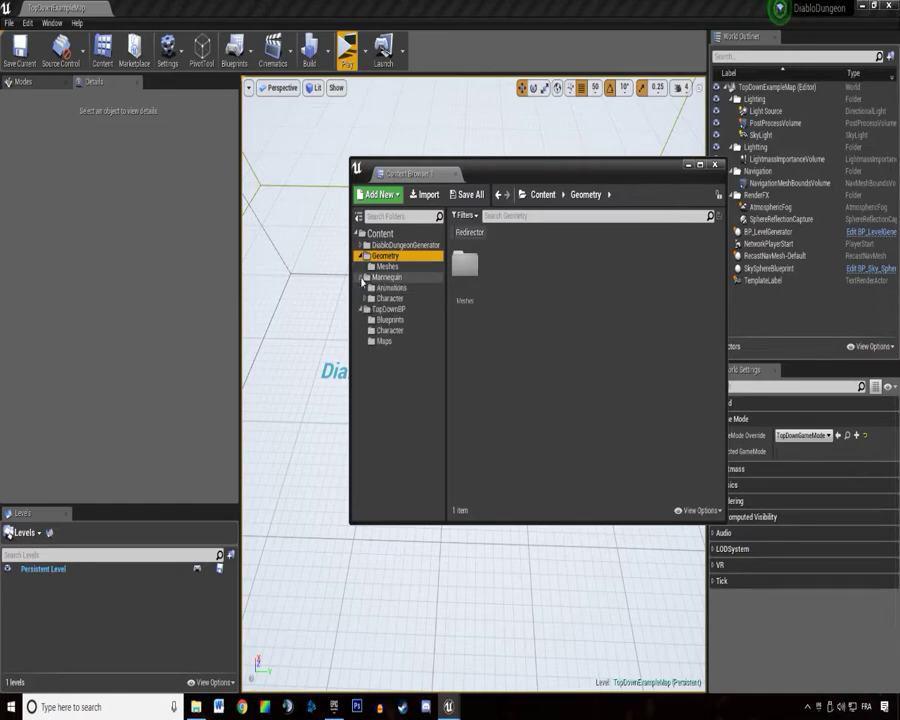
# Collapse the Geometry, Mannequin and TopDownBP folders and open the DiabloDungeonGenerator folder.
pyautogui.click(360, 266)
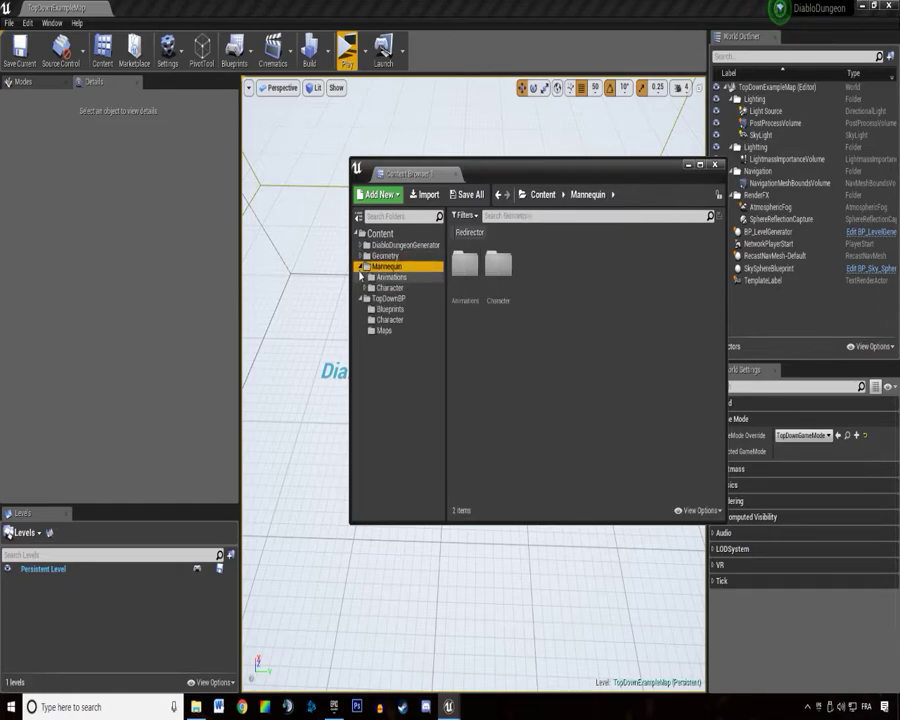
pyautogui.click(360, 277)
pyautogui.click(400, 245)
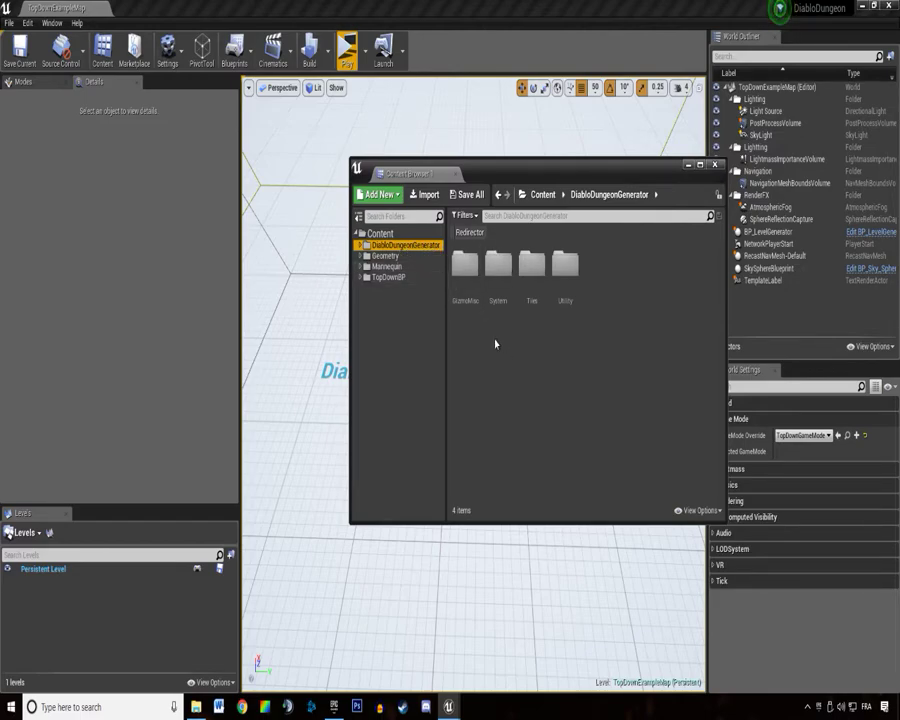
# Look through the contents of the GizmoMisc, System, Tiles and Utility folders inside DiabloDungeonGenerator, then return to the parent folder.
pyautogui.click(466, 258)
pyautogui.click(497, 262)
pyautogui.click(468, 284)
pyautogui.doubleClick(466, 280)
pyautogui.click(533, 314)
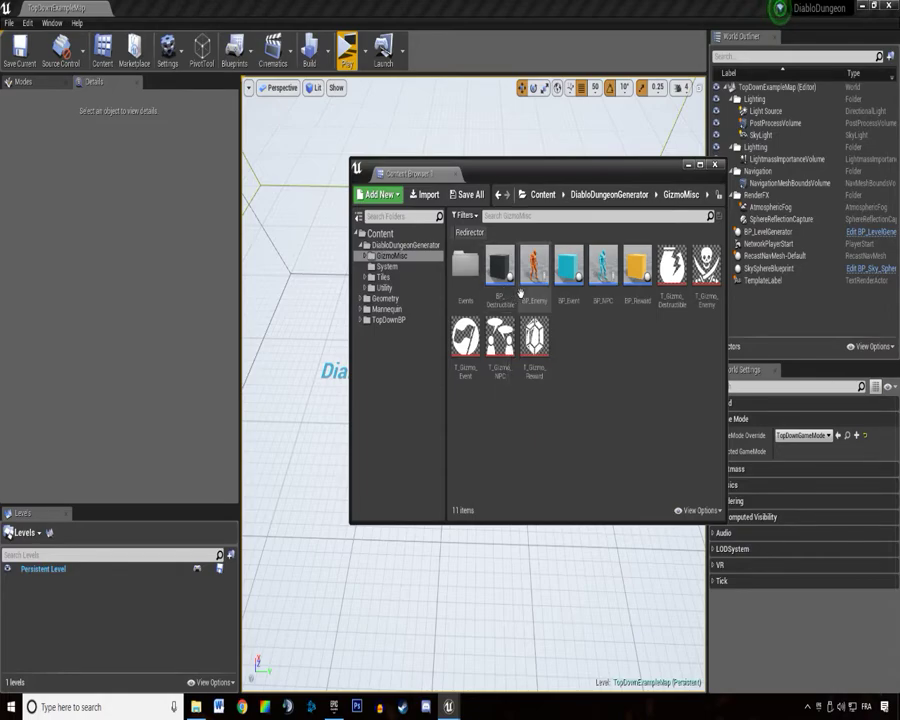
pyautogui.click(395, 277)
pyautogui.click(395, 287)
pyautogui.click(394, 267)
pyautogui.click(394, 256)
pyautogui.click(396, 245)
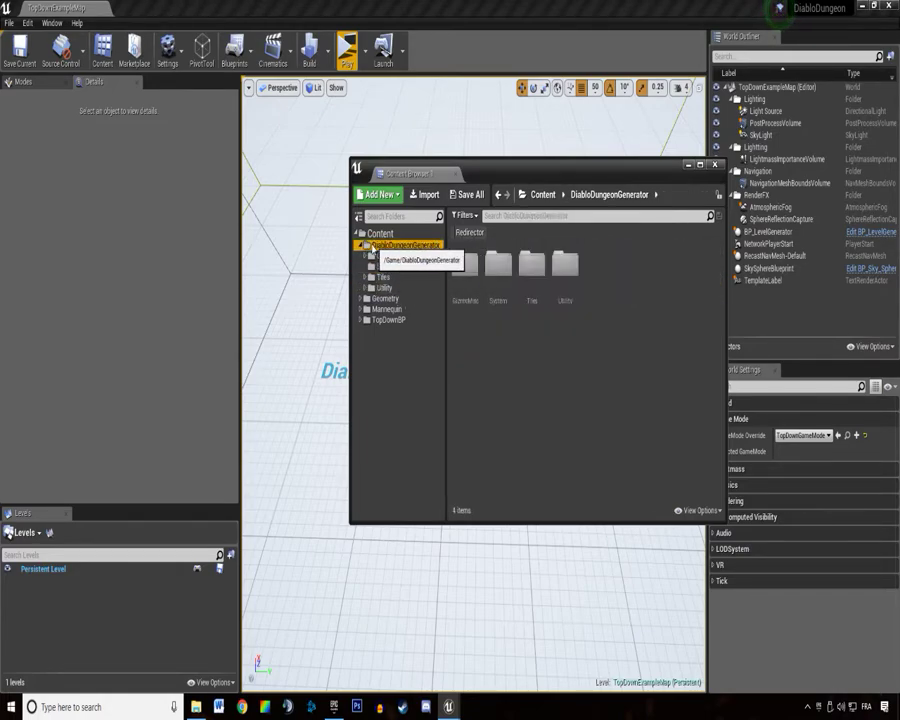
# Open the Reference Viewer for the DiabloDungeonGenerator folder and place its window beside the folder tree.
pyautogui.rightClick(420, 246)
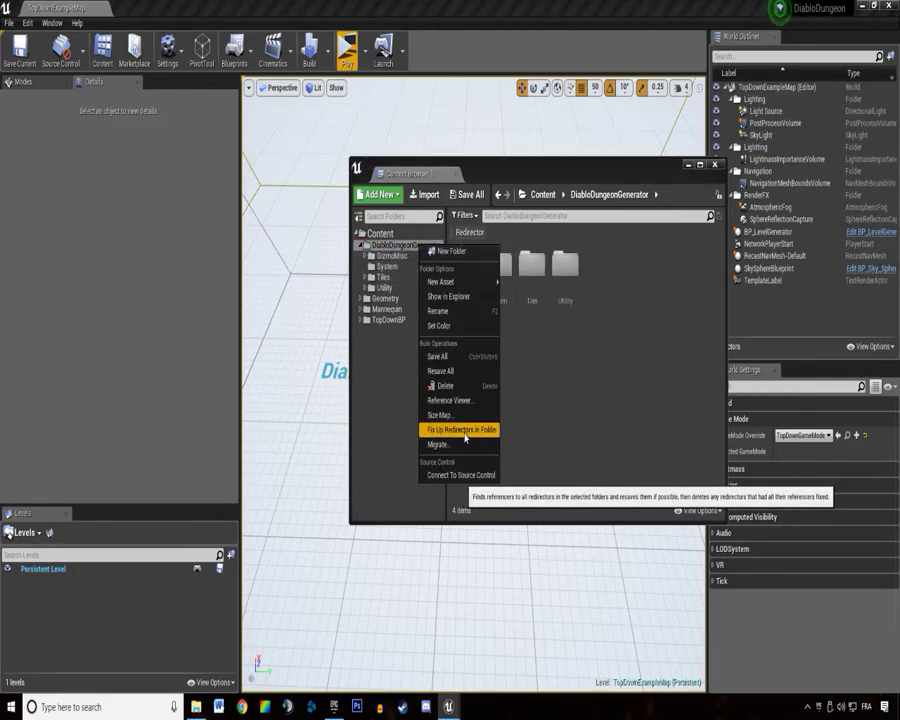
pyautogui.click(405, 346)
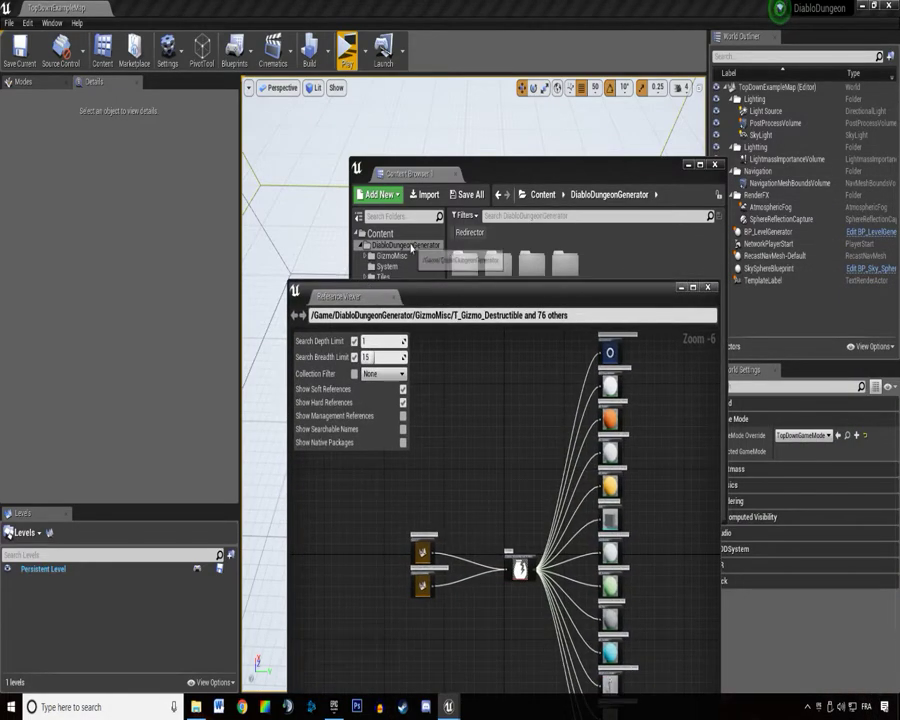
pyautogui.moveTo(526, 176); pyautogui.dragTo(256, 131)
pyautogui.moveTo(495, 295); pyautogui.dragTo(430, 141)
# Examine the paths of the first assets that the DiabloDungeonGenerator content depends on, including MI_FlatRed, MI_LightGray and MI_Orange.
pyautogui.scroll(3, 518, 396)
pyautogui.moveTo(518, 380); pyautogui.dragTo(388, 400, button='right')
pyautogui.scroll(-3, 388, 297)
pyautogui.scroll(3, 459, 432)
pyautogui.moveTo(388, 297)
pyautogui.mouseDown(button='right')
pyautogui.moveTo(459, 432)
pyautogui.moveTo(377, 289)
pyautogui.mouseUp(button='right')
pyautogui.scroll(2, 377, 289)
pyautogui.moveTo(375, 408); pyautogui.dragTo(365, 360, button='right')
pyautogui.moveTo(369, 462); pyautogui.dragTo(376, 309, button='right')
pyautogui.moveTo(362, 393); pyautogui.dragTo(370, 325, button='right')
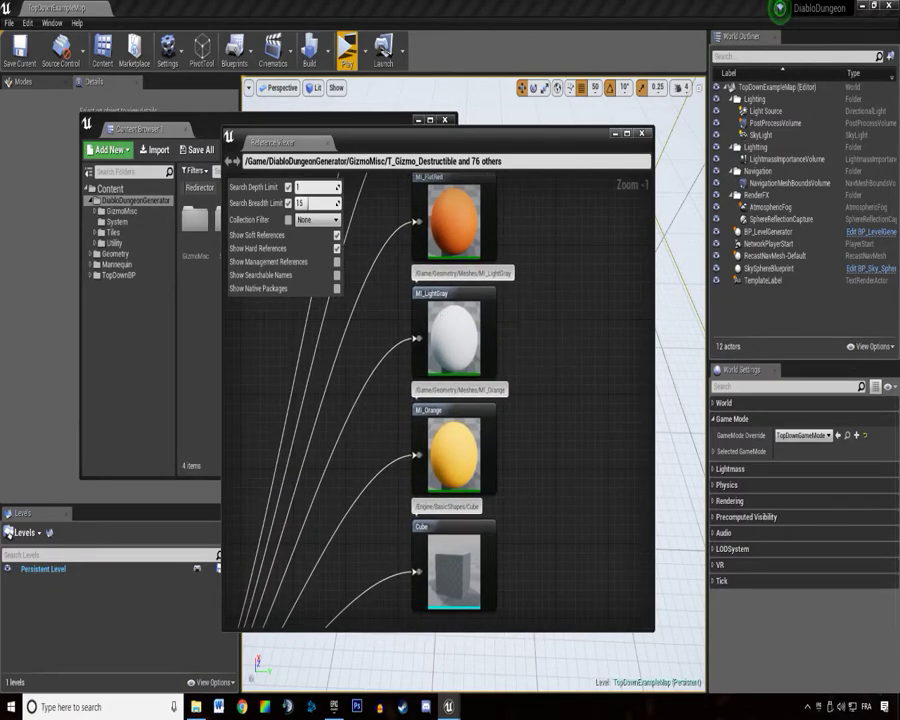
pyautogui.moveTo(432, 308); pyautogui.dragTo(438, 389, button='right')
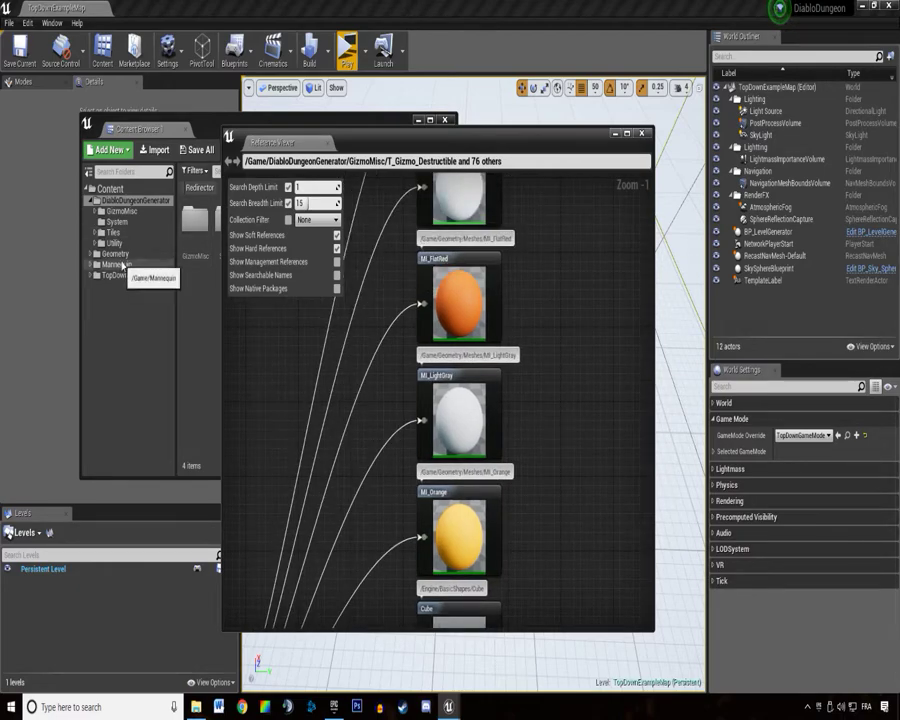
# Inspect the Cube and CubeMaterial dependencies in the reference graph to compare their Engine and Geometry paths.
pyautogui.scroll(-2, 355, 367)
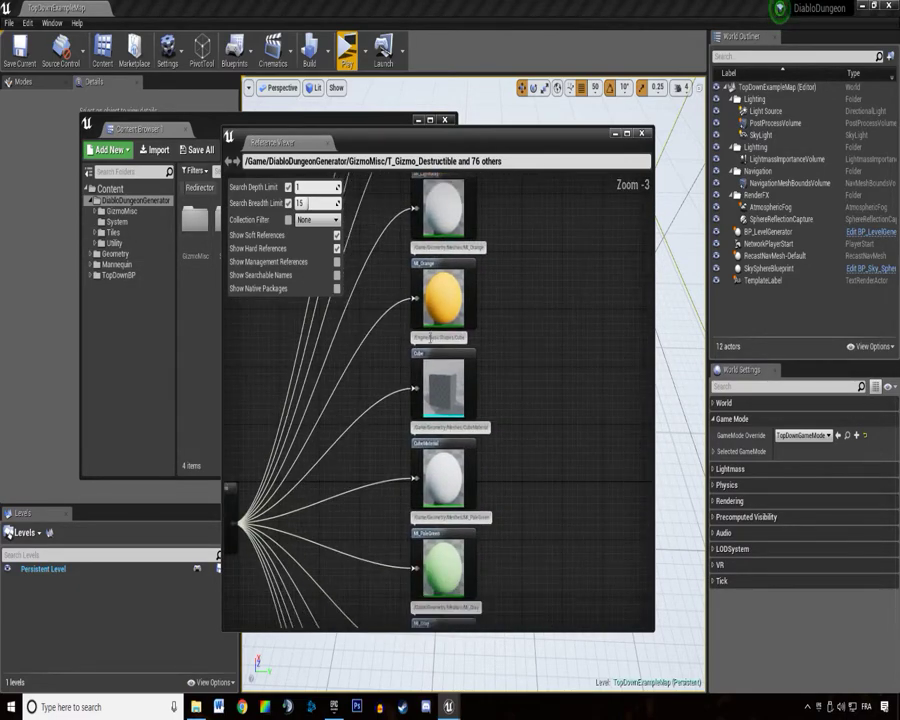
pyautogui.scroll(2, 355, 367)
pyautogui.click(445, 350)
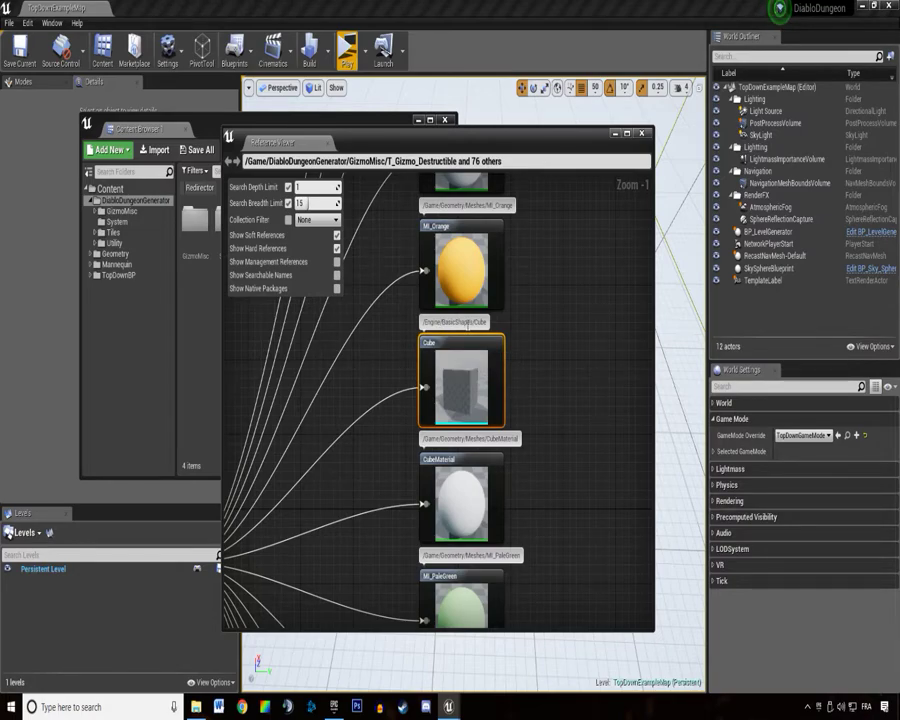
pyautogui.moveTo(468, 323); pyautogui.dragTo(460, 282, button='right')
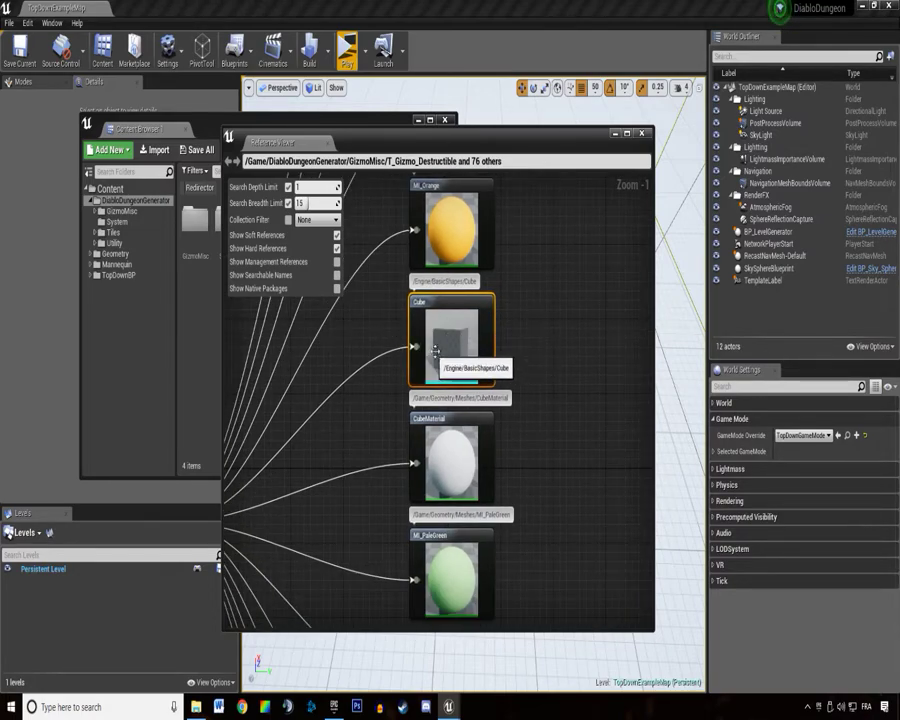
pyautogui.scroll(-1, 435, 350)
pyautogui.moveTo(427, 375); pyautogui.dragTo(413, 290, button='right')
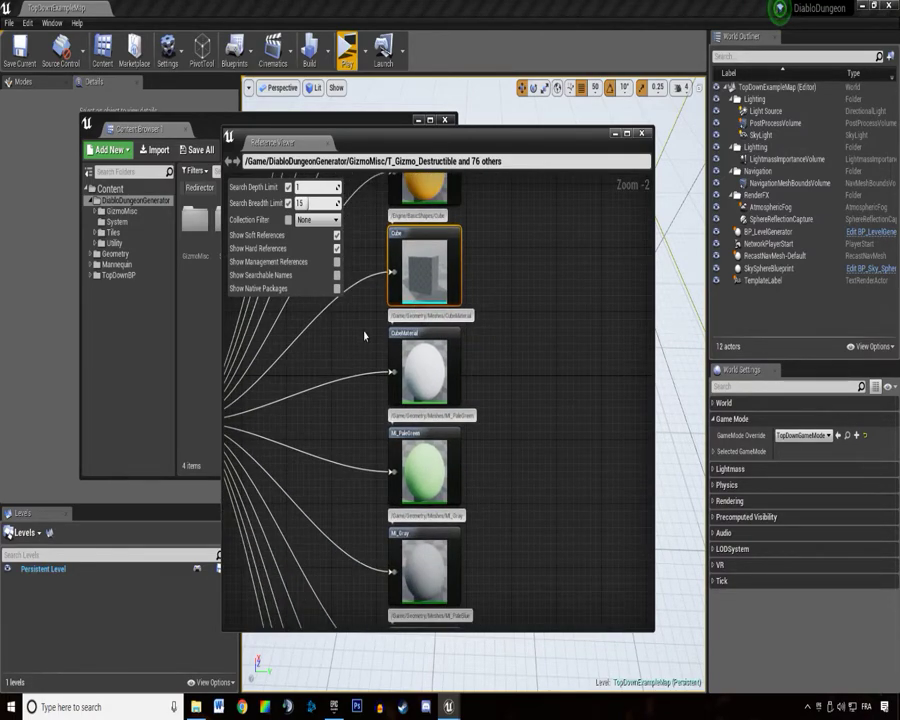
pyautogui.click(428, 372)
pyautogui.scroll(-1, 378, 400)
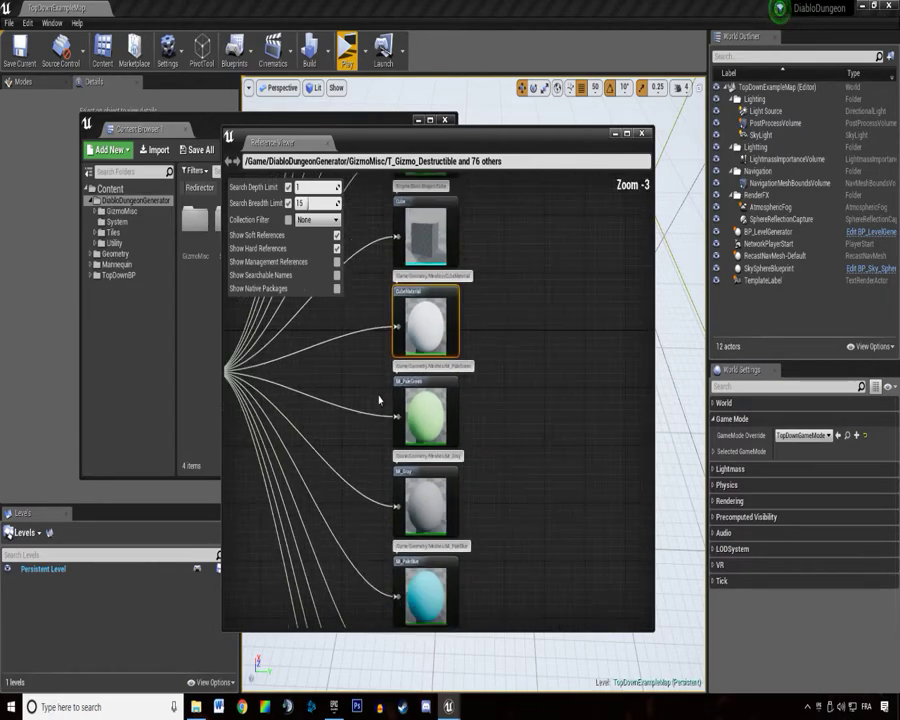
# Examine the remaining dependencies down to ActorMacros, including ThirdPerson_AnimBP, SK_Mannequin and MI_DarkGray.
pyautogui.moveTo(382, 394); pyautogui.dragTo(402, 234, button='right')
pyautogui.moveTo(360, 426); pyautogui.dragTo(354, 305, button='right')
pyautogui.moveTo(356, 355); pyautogui.dragTo(356, 305, button='right')
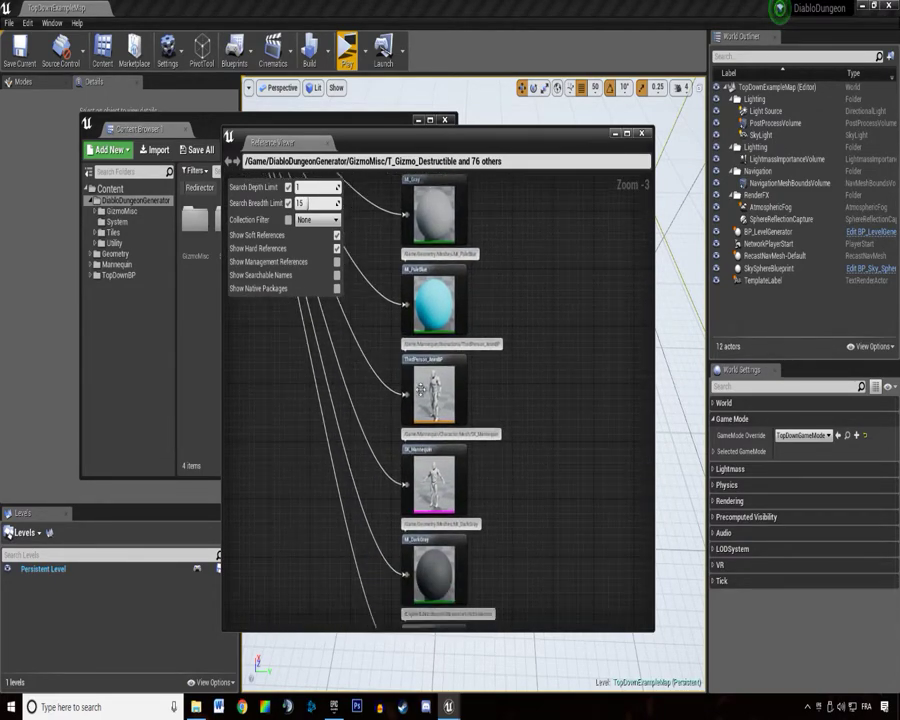
pyautogui.moveTo(366, 412); pyautogui.dragTo(366, 297, button='right')
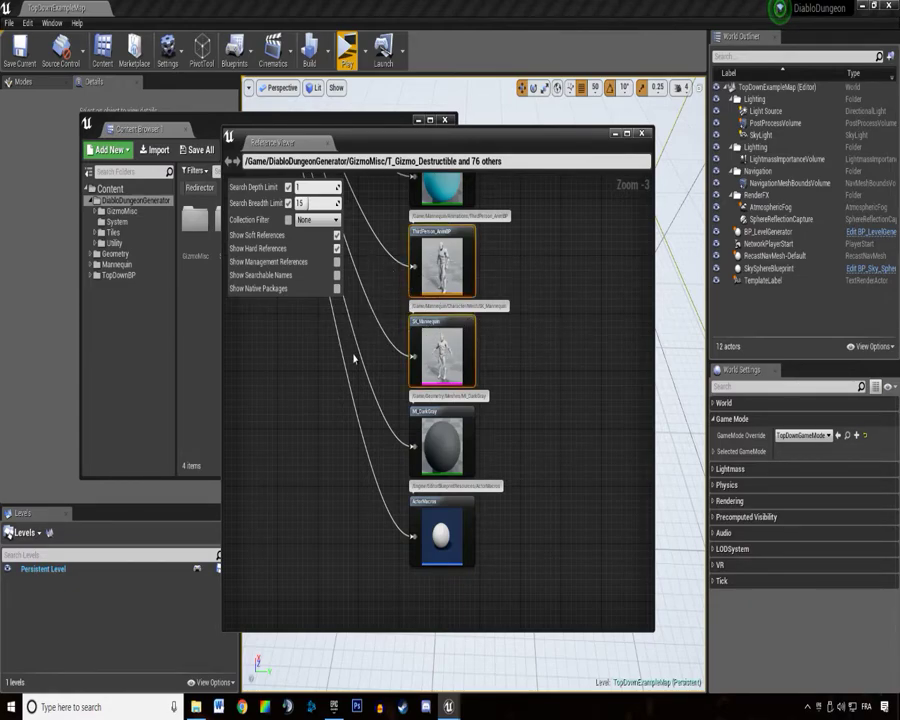
pyautogui.click(542, 243)
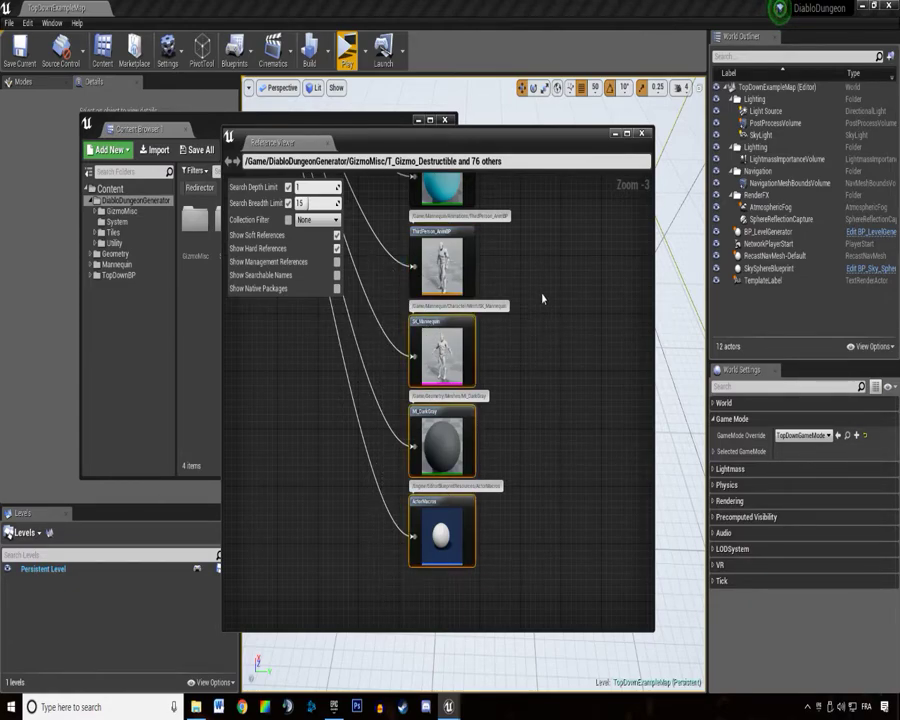
pyautogui.scroll(3, 440, 535)
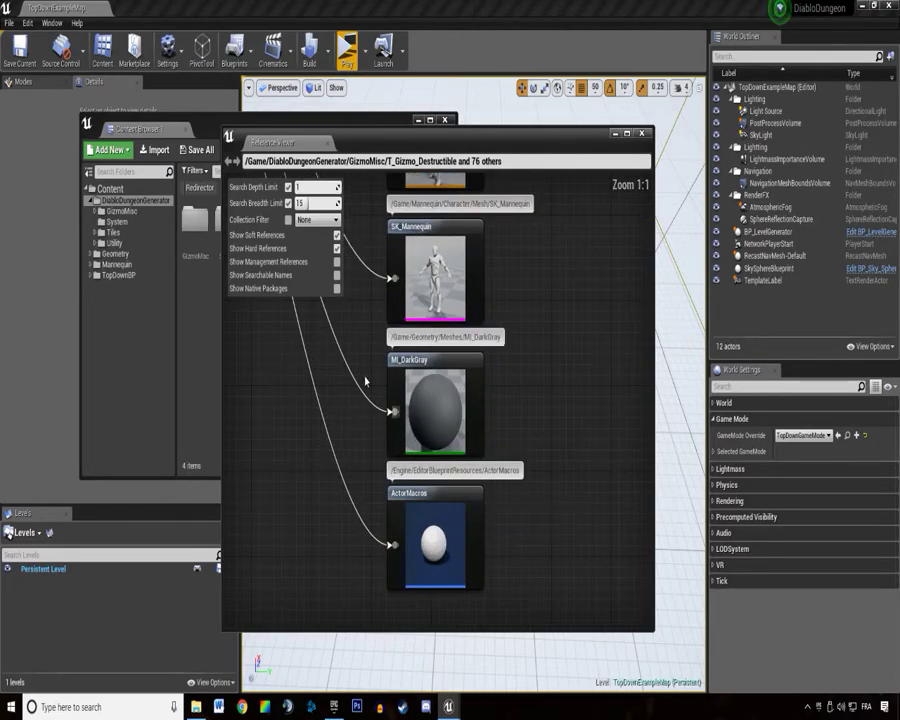
pyautogui.scroll(-1, 440, 535)
# Delete the 1M_Cube and 1M_Cube_Chamfer meshes from the Geometry/Meshes folder.
pyautogui.click(188, 201)
pyautogui.click(115, 254)
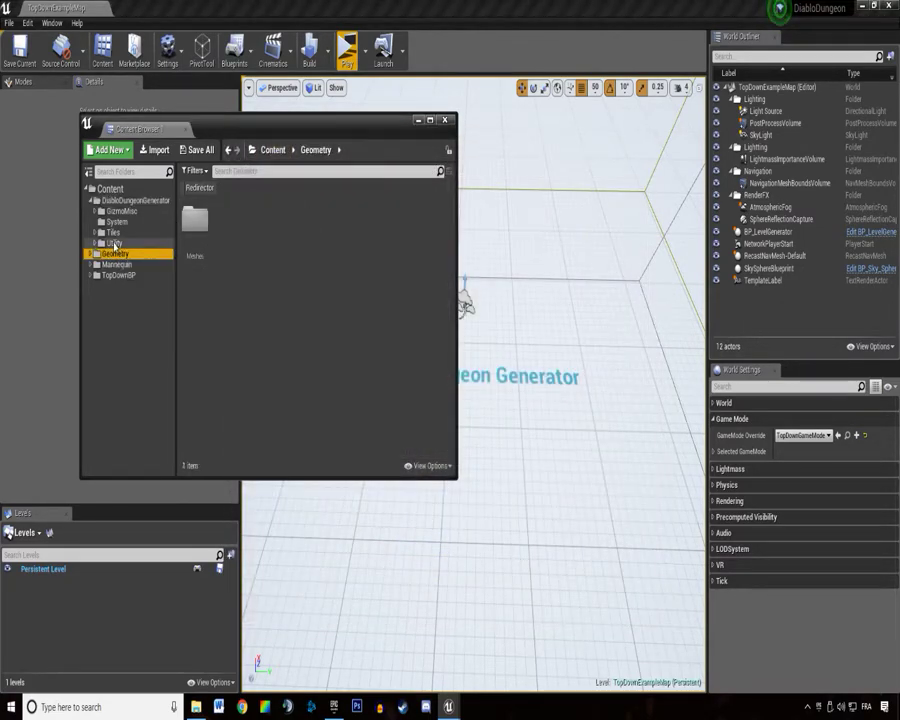
pyautogui.doubleClick(195, 220)
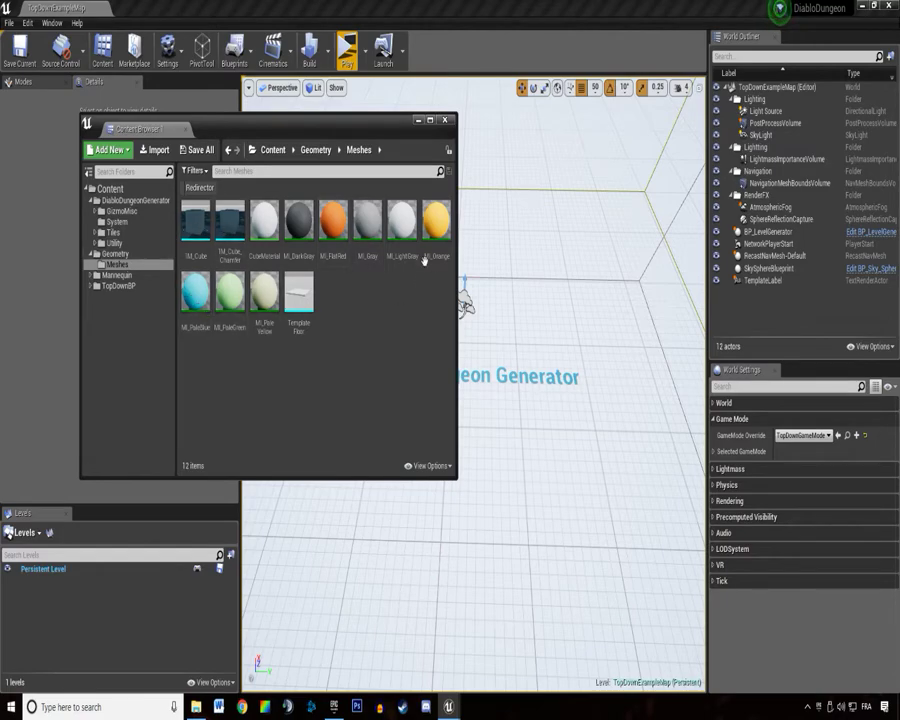
pyautogui.click(208, 235)
pyautogui.press('Delete')
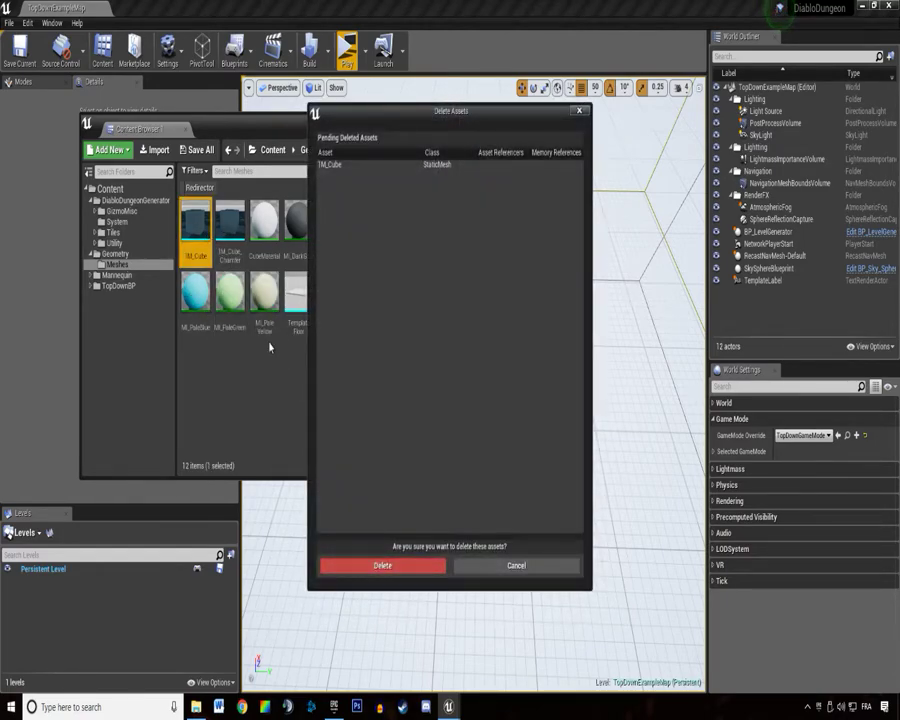
pyautogui.click(371, 566)
pyautogui.click(196, 225)
pyautogui.press('Delete')
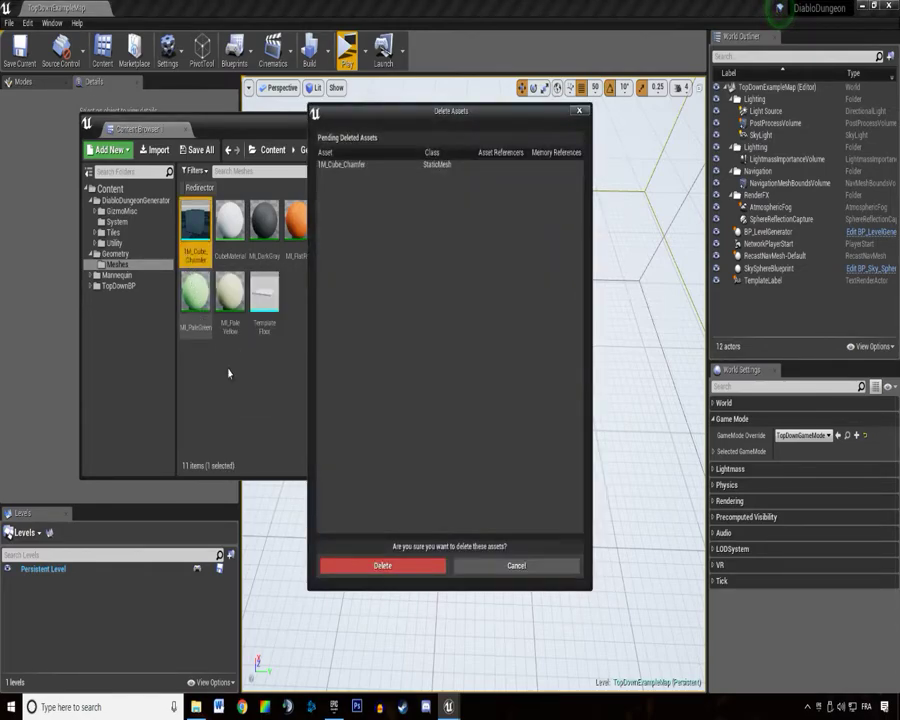
pyautogui.click(376, 563)
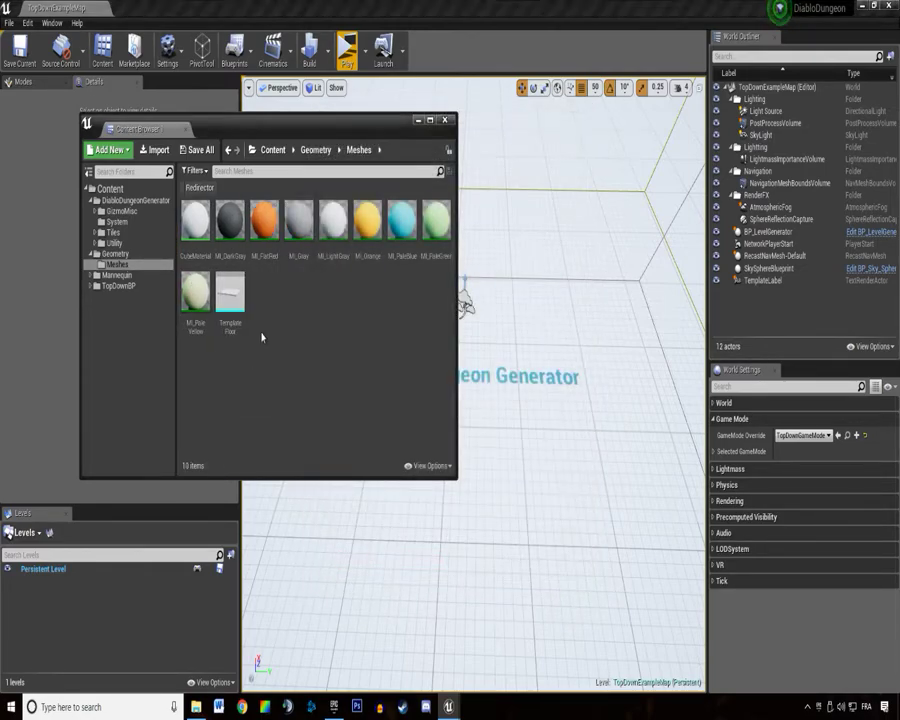
# Delete the TemplateFloor mesh and the MI_PaleYellow material instance from the Meshes folder.
pyautogui.press('Delete')
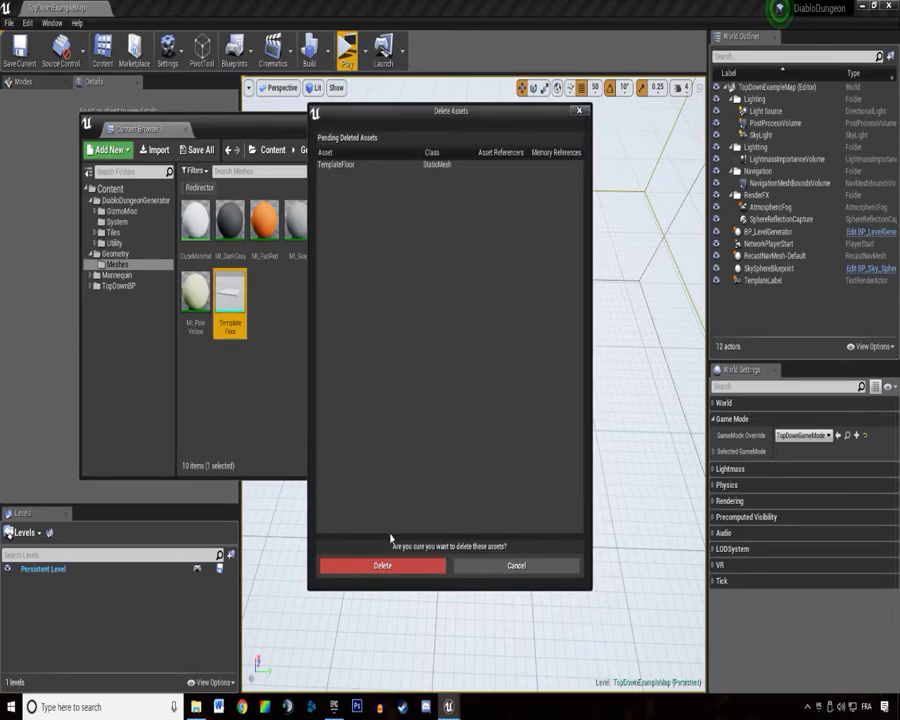
pyautogui.click(385, 565)
pyautogui.click(196, 298)
pyautogui.press('Delete')
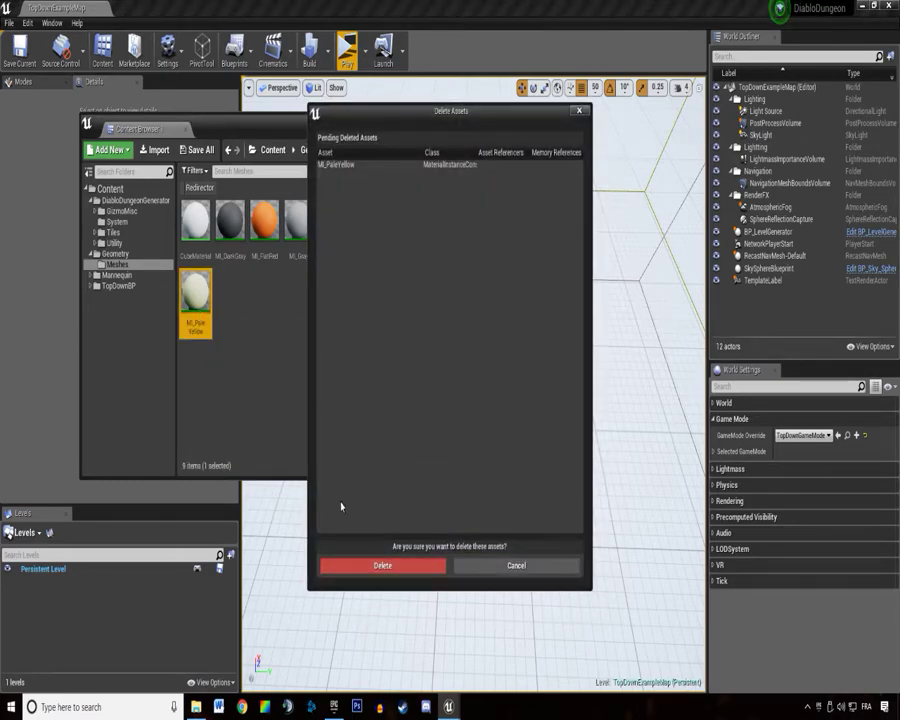
pyautogui.click(382, 565)
# Check whether MI_PaleGreen and MI_PaleBlue are still referenced by attempting to delete each, cancelling both deletions.
pyautogui.click(428, 212)
pyautogui.press('Delete')
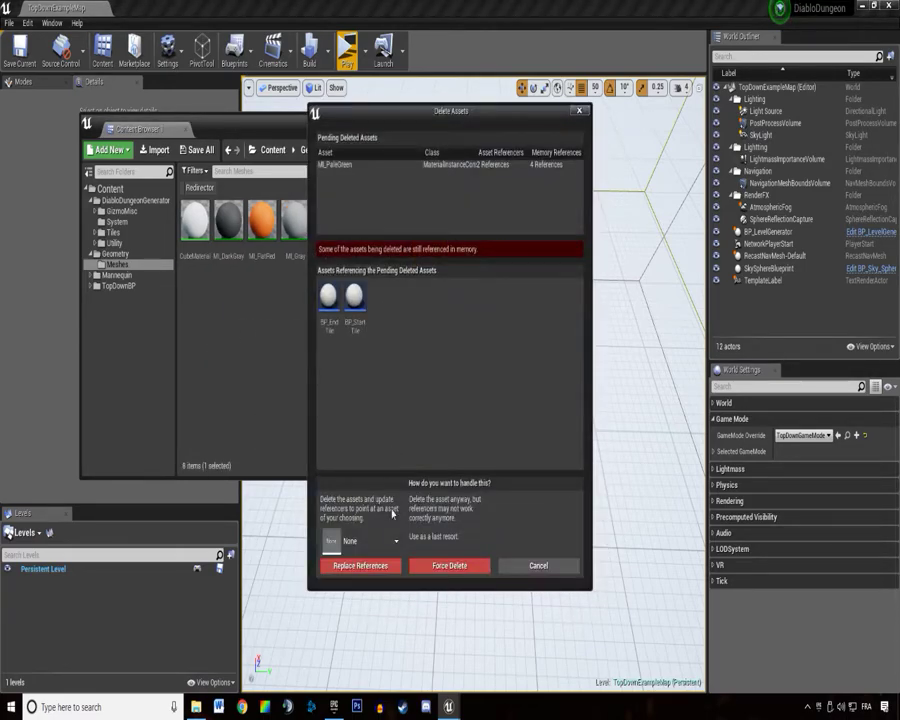
pyautogui.click(513, 565)
pyautogui.click(395, 220)
pyautogui.press('Delete')
pyautogui.press('Escape')
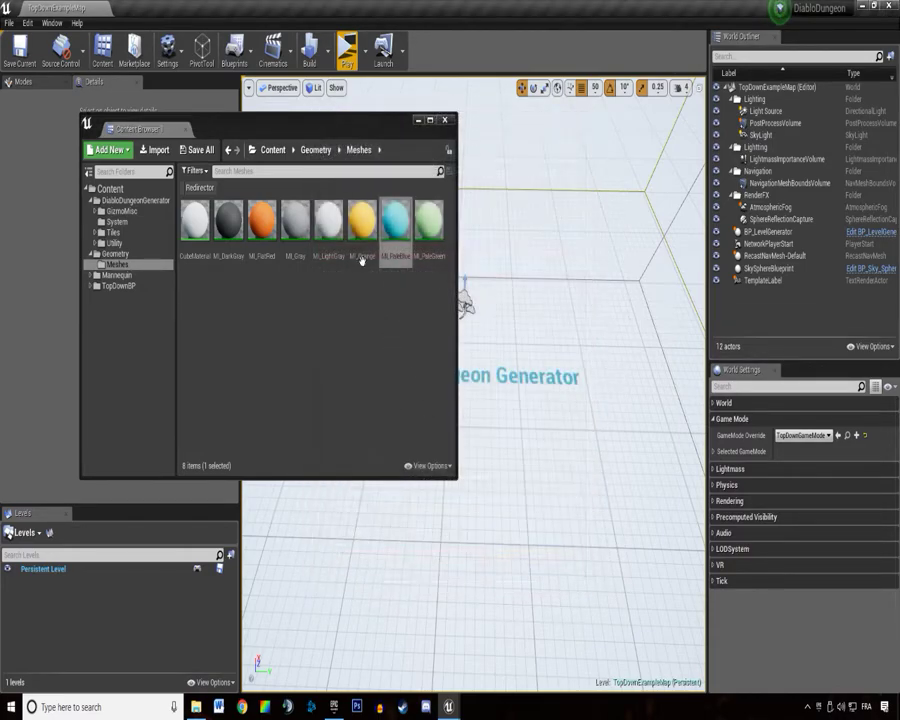
# Check MI_Orange, MI_LightGray and MI_Gray for references by attempting to delete each, cancelling every deletion.
pyautogui.click(362, 222)
pyautogui.press('Delete')
pyautogui.press('Escape')
pyautogui.press('Left')
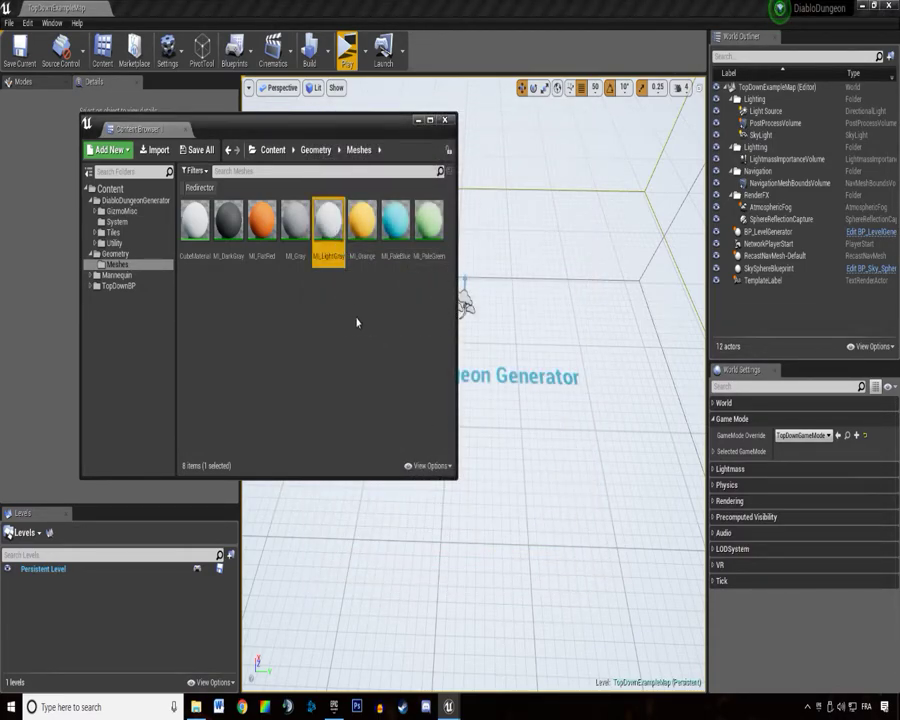
pyautogui.press('Delete')
pyautogui.press('Escape')
pyautogui.press('Left')
pyautogui.press('Delete')
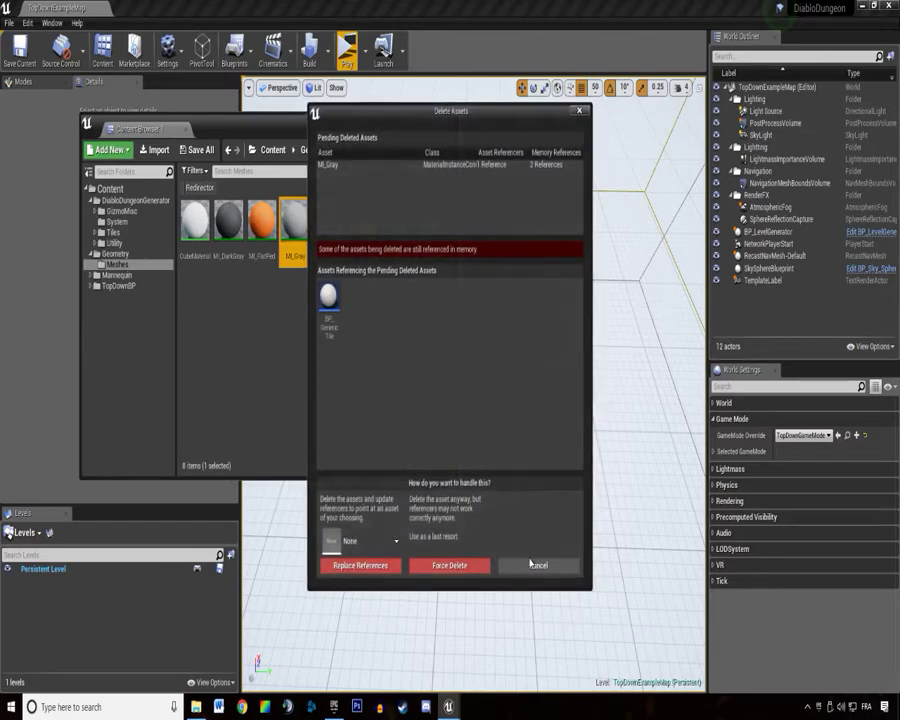
pyautogui.click(538, 566)
# Check the remaining materials from MI_FlatRed to CubeMaterial for references by attempting to delete them, cancelling each deletion.
pyautogui.press('Left')
pyautogui.press('Delete')
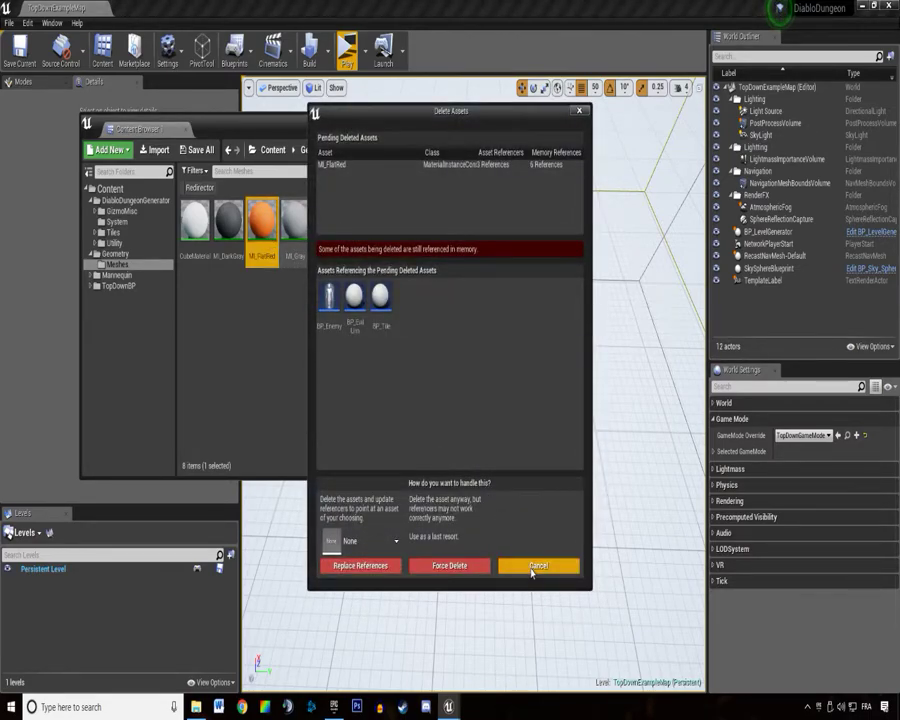
pyautogui.click(536, 566)
pyautogui.press('Delete')
pyautogui.click(536, 566)
pyautogui.click(253, 332)
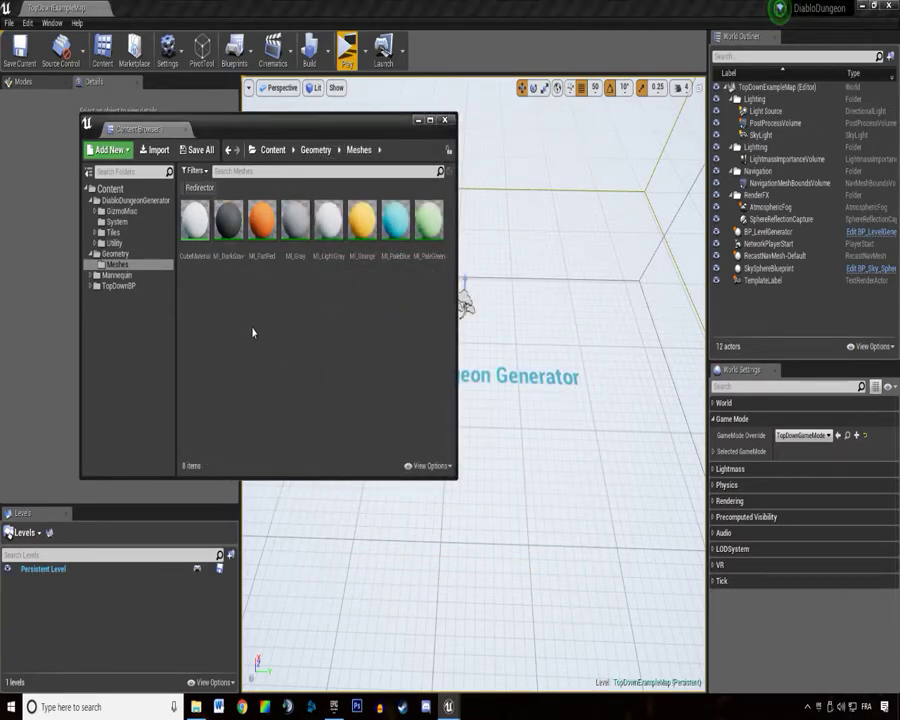
pyautogui.press('Right')
pyautogui.press('Delete')
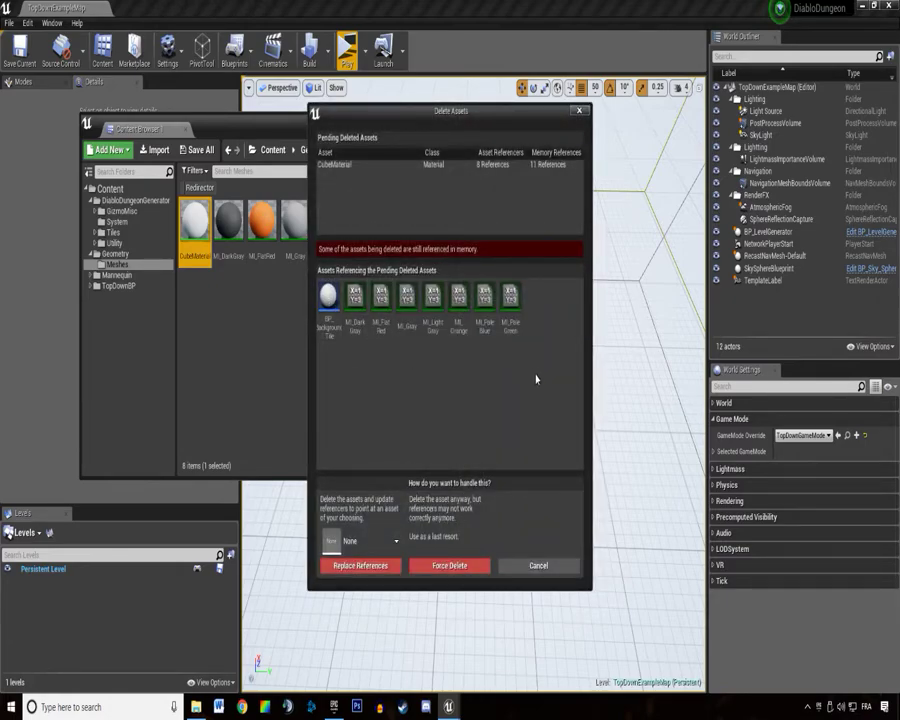
pyautogui.click(538, 566)
# Rename the CubeMaterial asset to M_FlatColor.
pyautogui.click(186, 264)
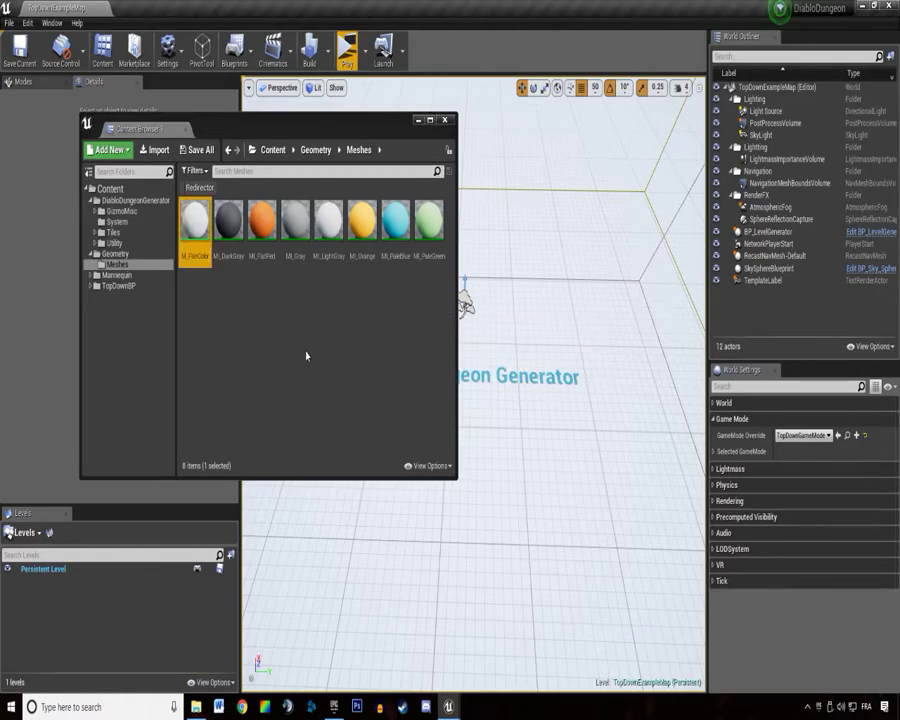
pyautogui.click(200, 188)
# Rename the Meshes folder under Geometry to Materials.
pyautogui.click(118, 263)
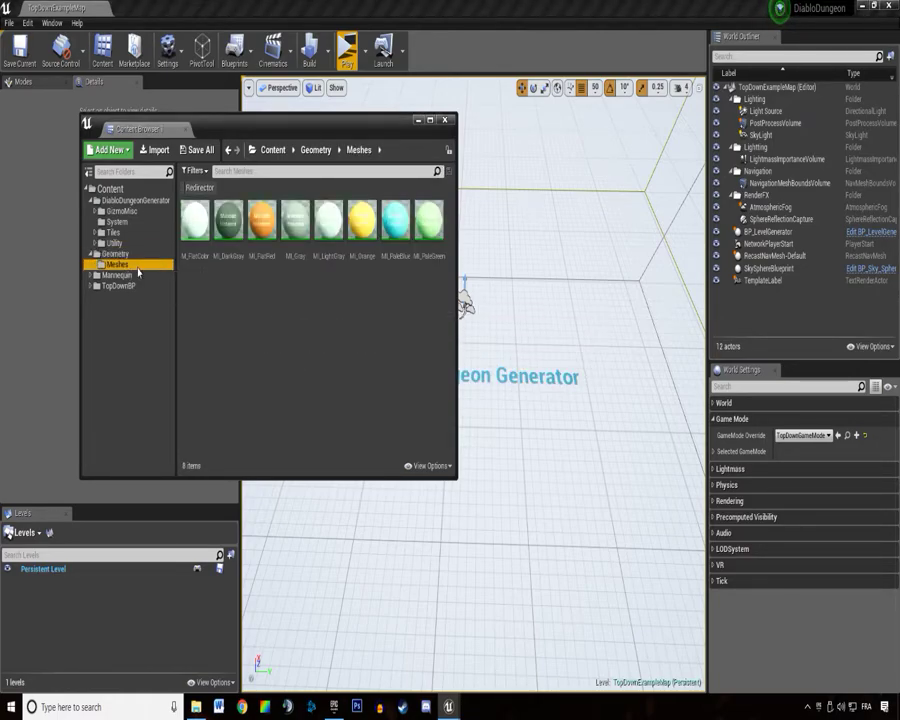
pyautogui.click(120, 264)
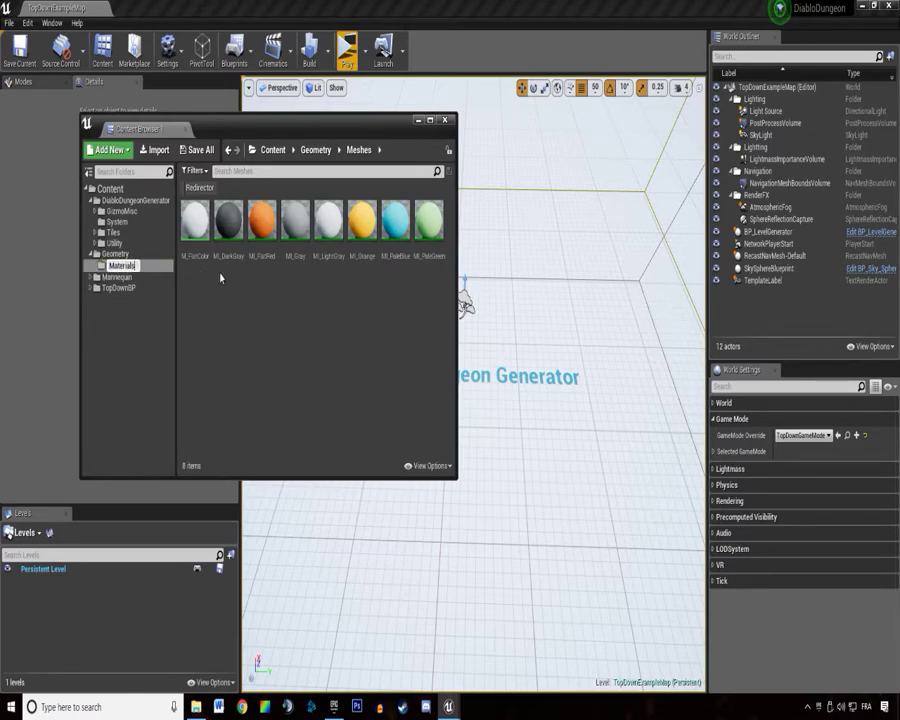
pyautogui.press('Return')
# Move the Materials folder into DiabloDungeonGenerator and check the Content root with the Redirector filter, switching it off again.
pyautogui.moveTo(129, 268); pyautogui.dragTo(122, 207)
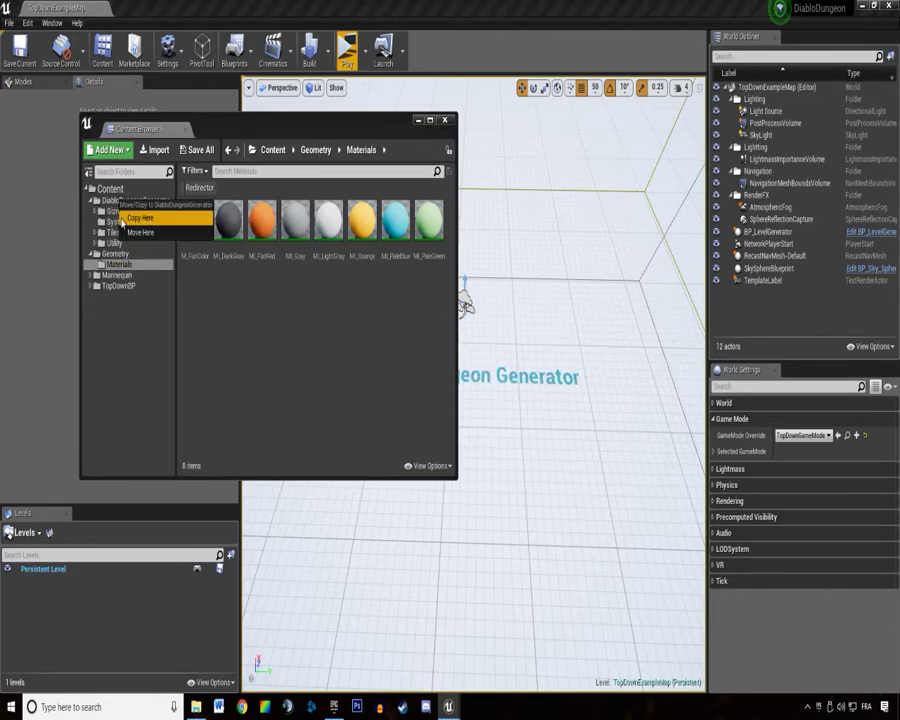
pyautogui.click(140, 232)
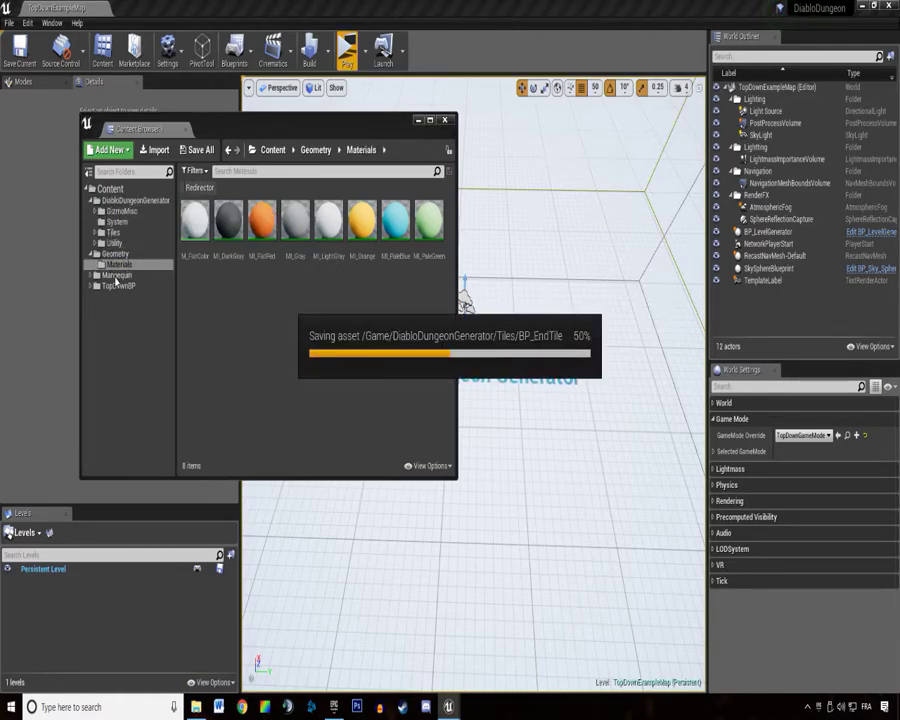
pyautogui.click(110, 188)
pyautogui.click(192, 188)
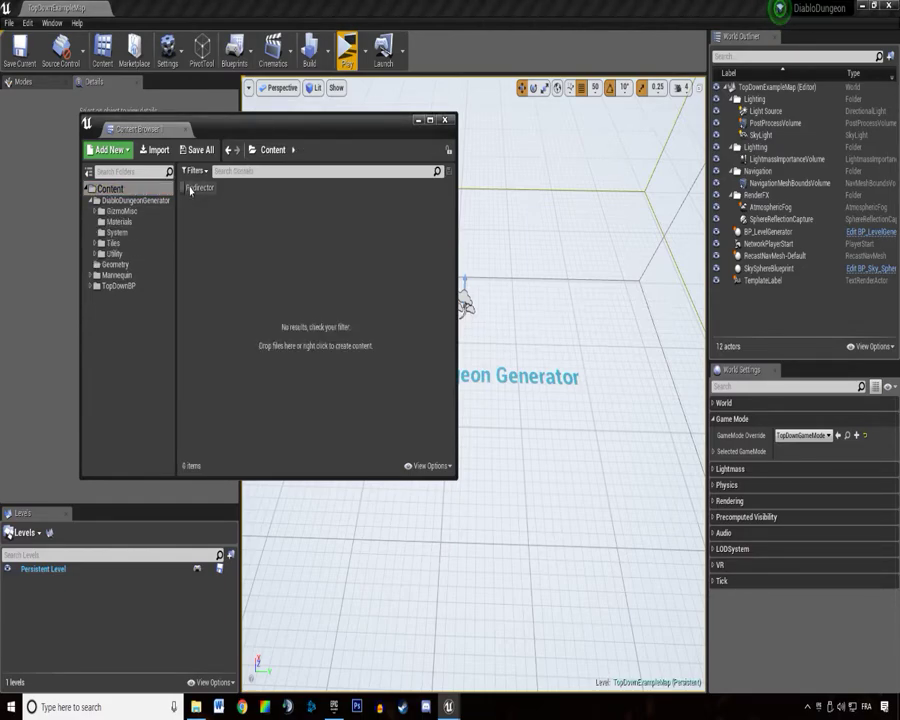
pyautogui.click(200, 188)
# Look through the DiabloDungeonGenerator subfolders and delete the emptied Geometry folder from Content.
pyautogui.click(136, 200)
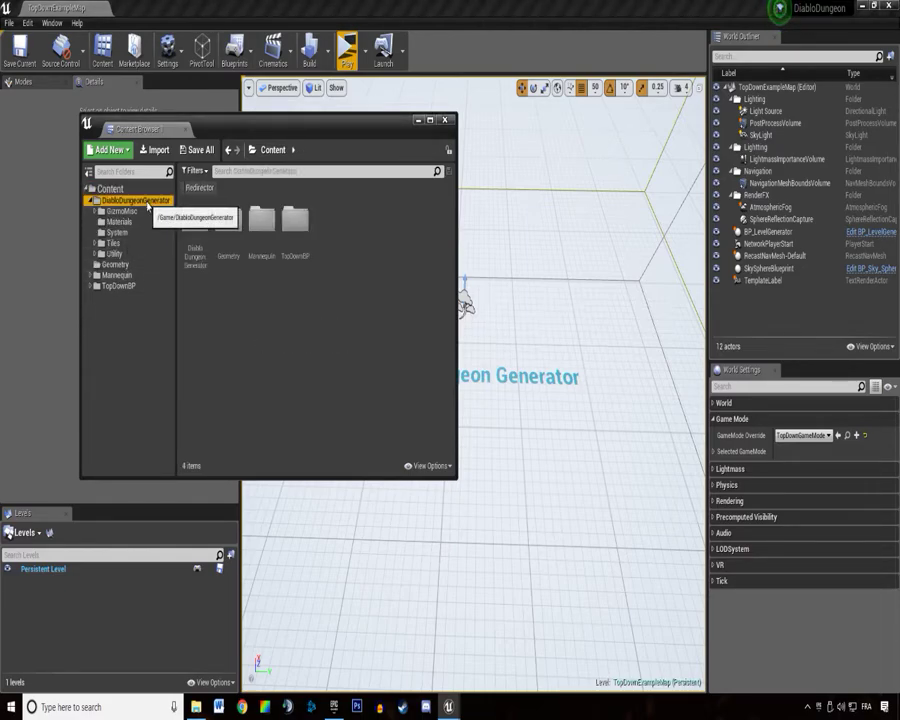
pyautogui.click(114, 253)
pyautogui.click(113, 243)
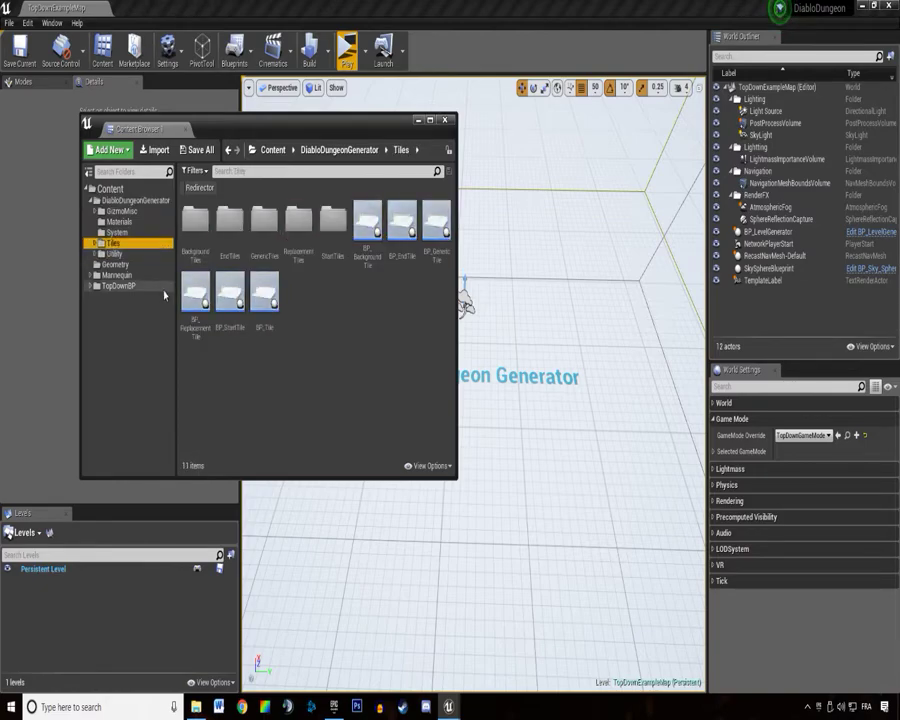
pyautogui.click(121, 211)
pyautogui.click(116, 264)
pyautogui.press('Delete')
pyautogui.click(170, 335)
pyautogui.click(130, 265)
# Open the BP_Enemy and BP_NPC blueprints from the GizmoMisc folder.
pyautogui.click(158, 275)
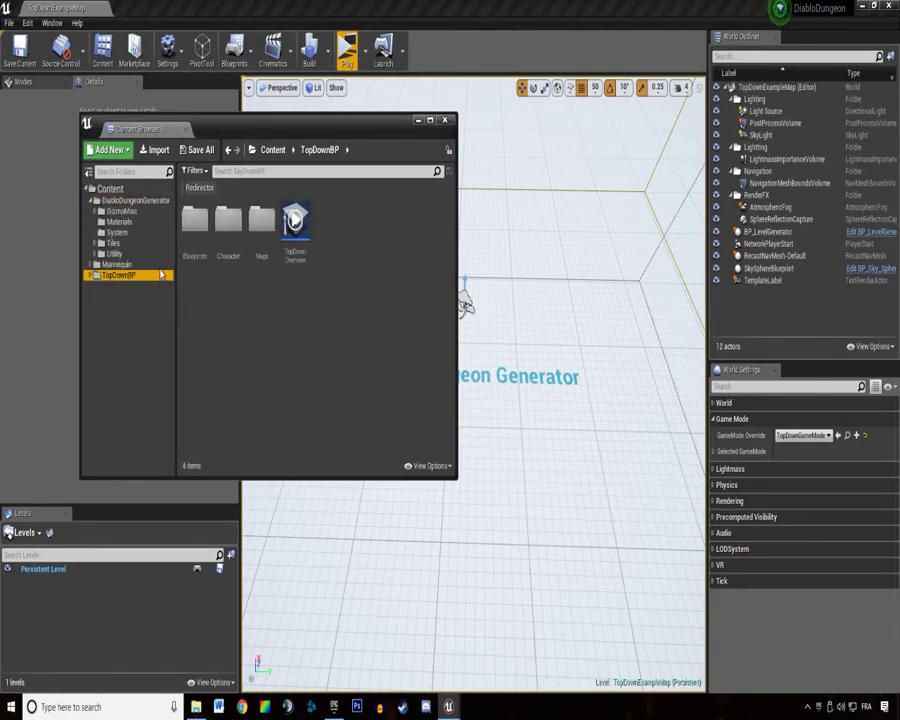
pyautogui.click(121, 211)
pyautogui.click(119, 221)
pyautogui.click(121, 211)
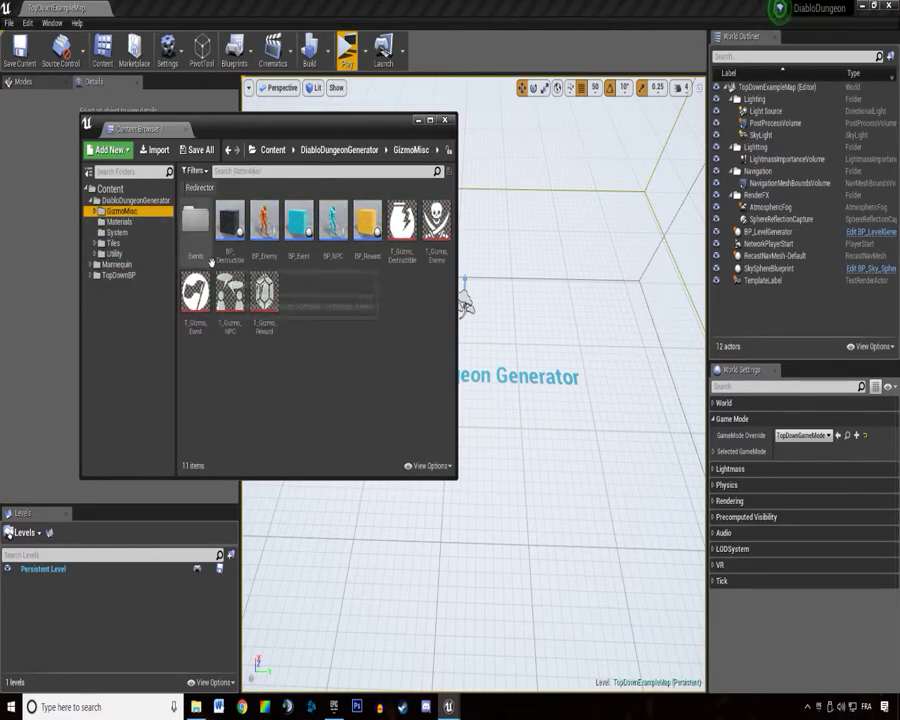
pyautogui.doubleClick(256, 245)
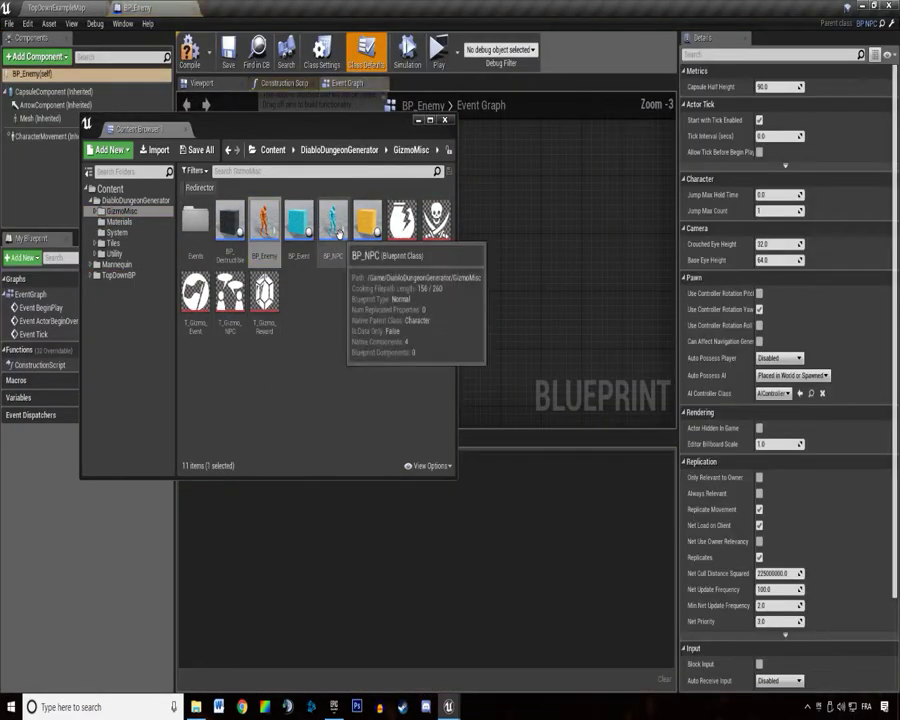
pyautogui.doubleClick(333, 232)
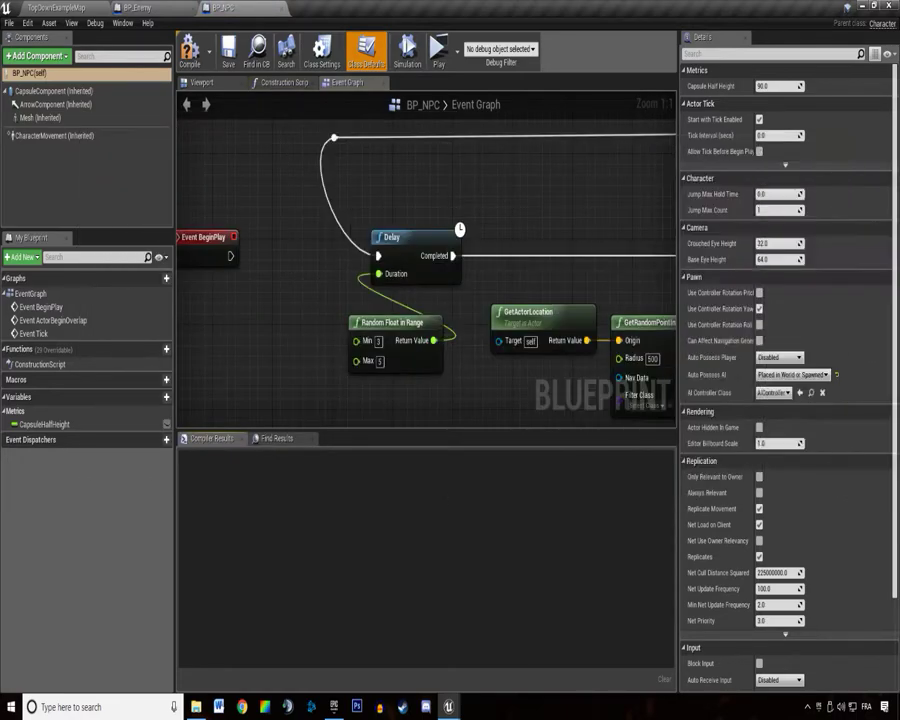
# Review BP_NPC's event graph and both character models in their viewports, and compile BP_Enemy and BP_NPC.
pyautogui.scroll(-3, 214, 95)
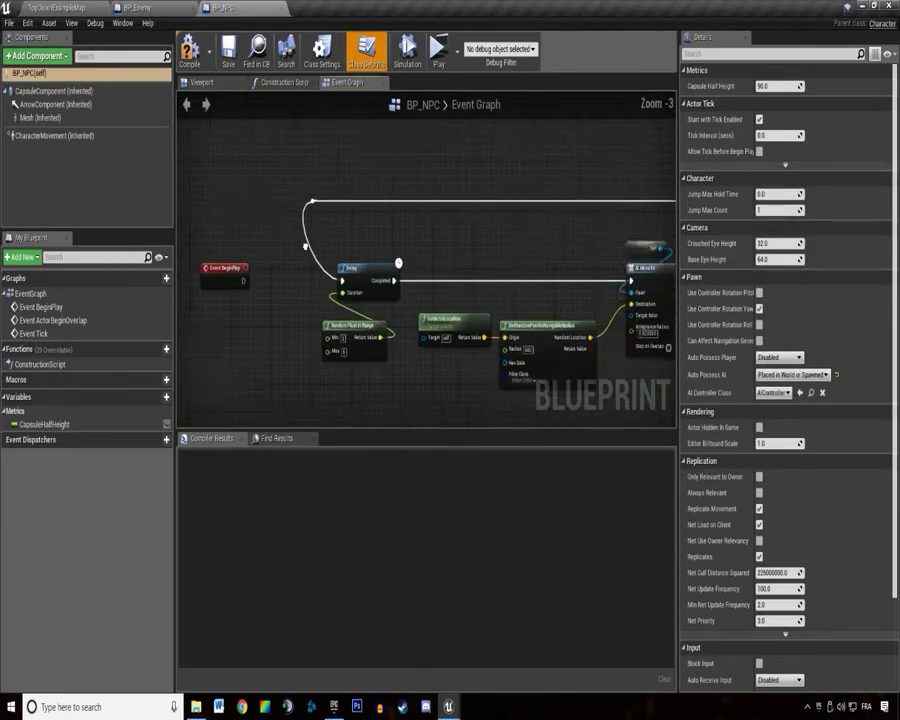
pyautogui.scroll(2, 242, 120)
pyautogui.click(204, 84)
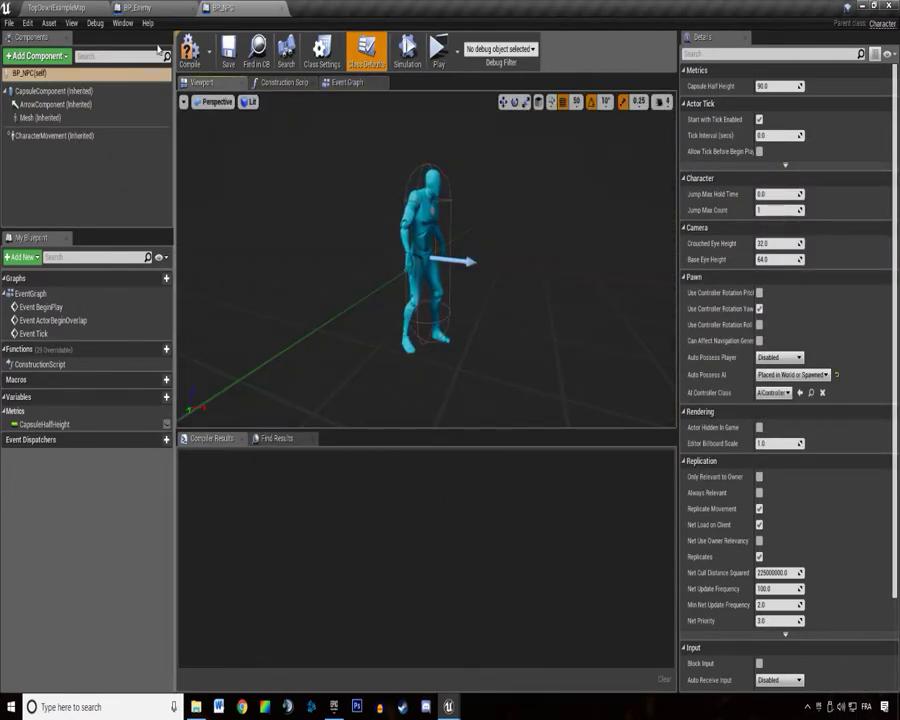
pyautogui.click(150, 8)
pyautogui.click(204, 84)
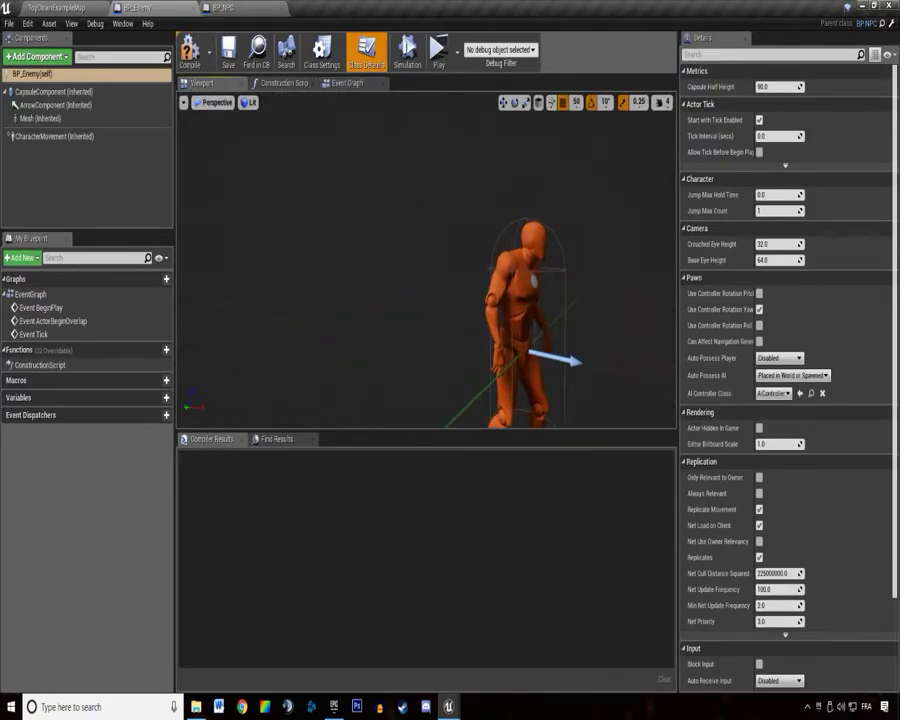
pyautogui.click(209, 57)
pyautogui.click(196, 52)
pyautogui.click(234, 9)
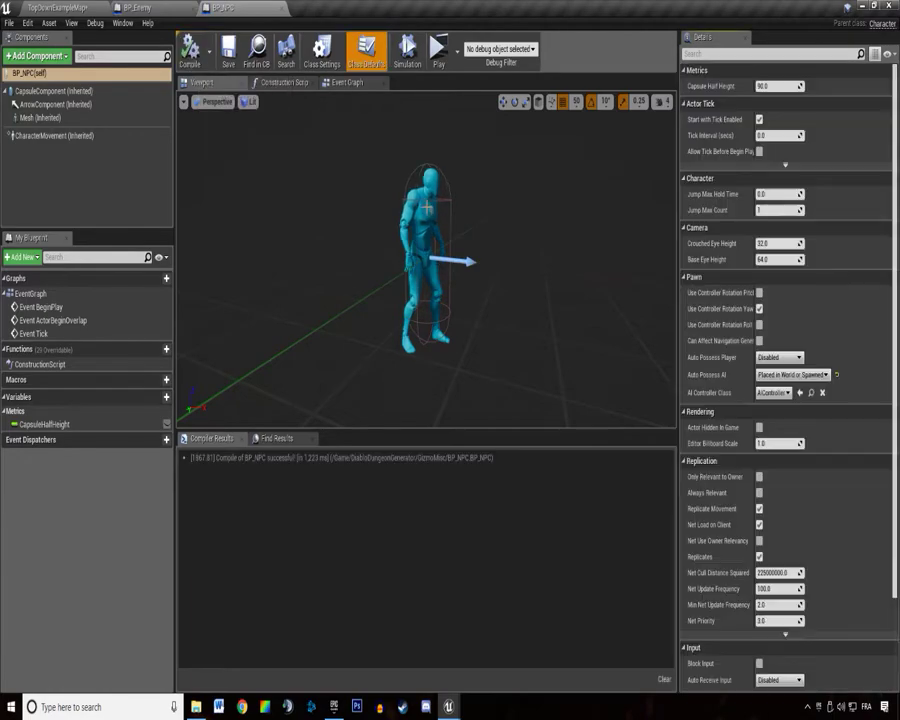
# Clear the skeletal mesh and anim class of BP_NPC's inherited Mesh, and check the same component in BP_Enemy.
pyautogui.click(414, 220)
pyautogui.click(830, 341)
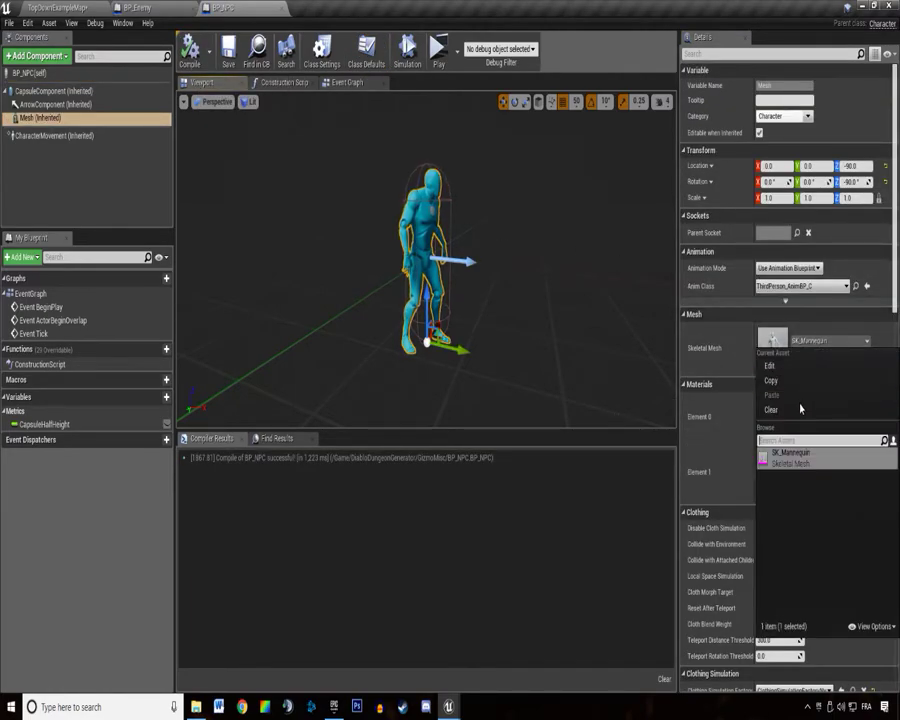
pyautogui.click(780, 405)
pyautogui.click(802, 286)
pyautogui.click(778, 314)
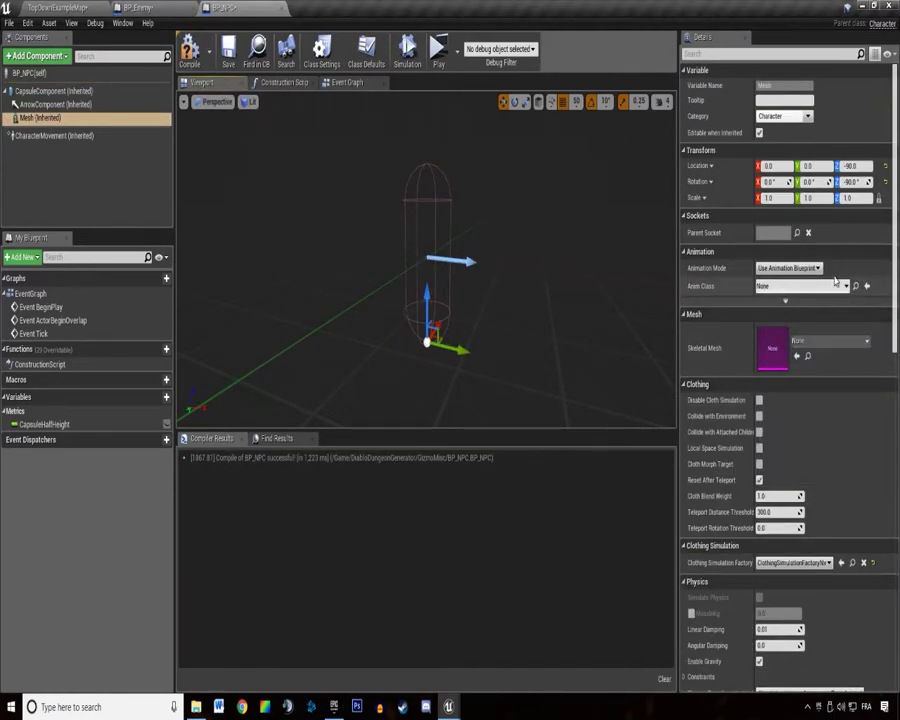
pyautogui.click(138, 7)
pyautogui.click(52, 121)
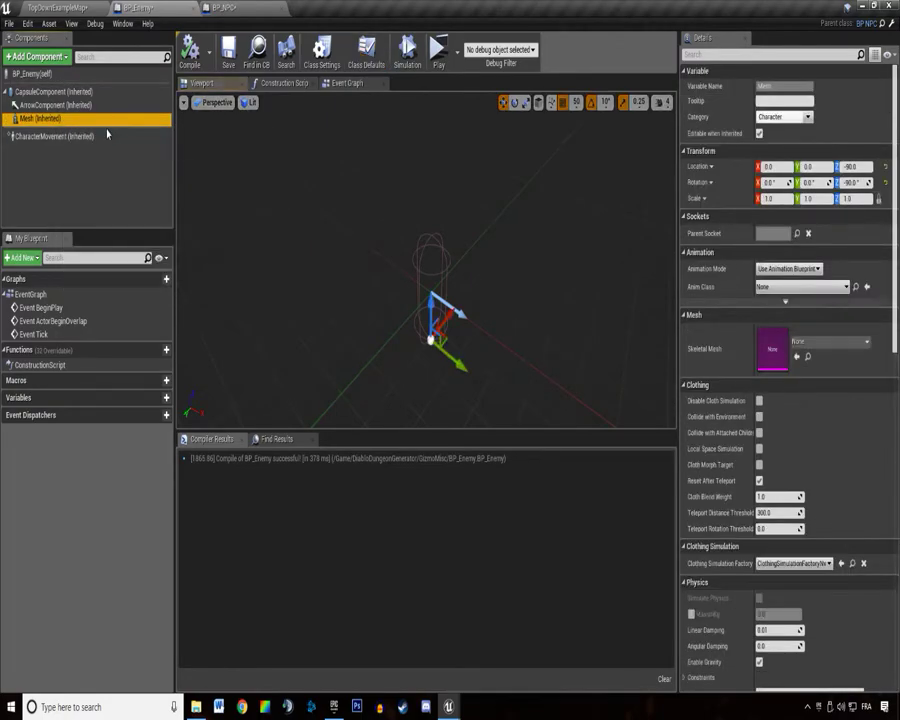
# Add a basic Cube component to the BP_NPC blueprint.
pyautogui.click(224, 7)
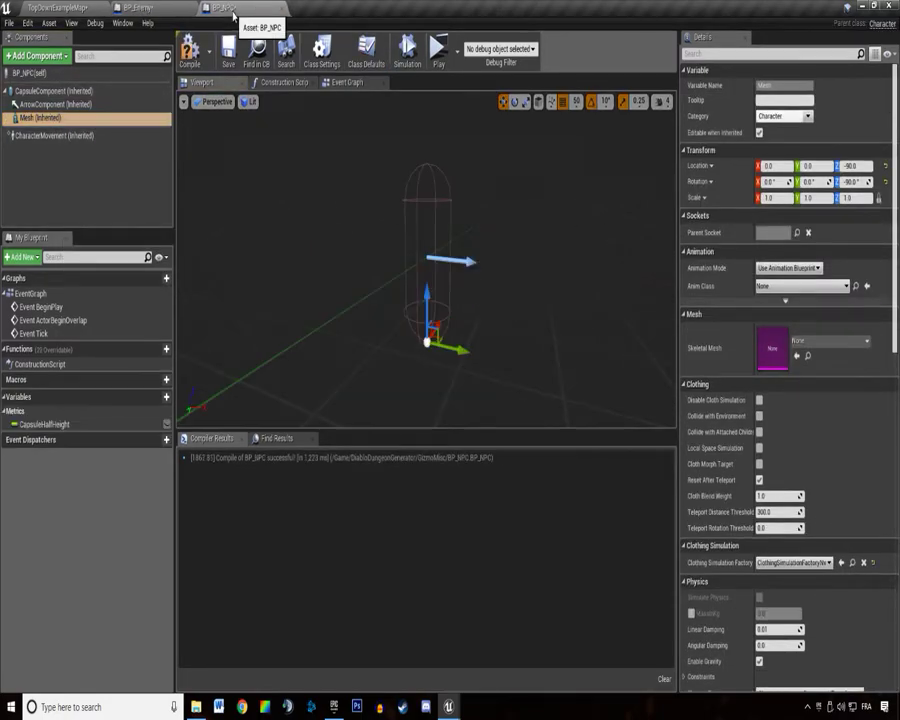
pyautogui.click(51, 55)
pyautogui.click(166, 160)
pyautogui.click(45, 55)
pyautogui.write('dube')
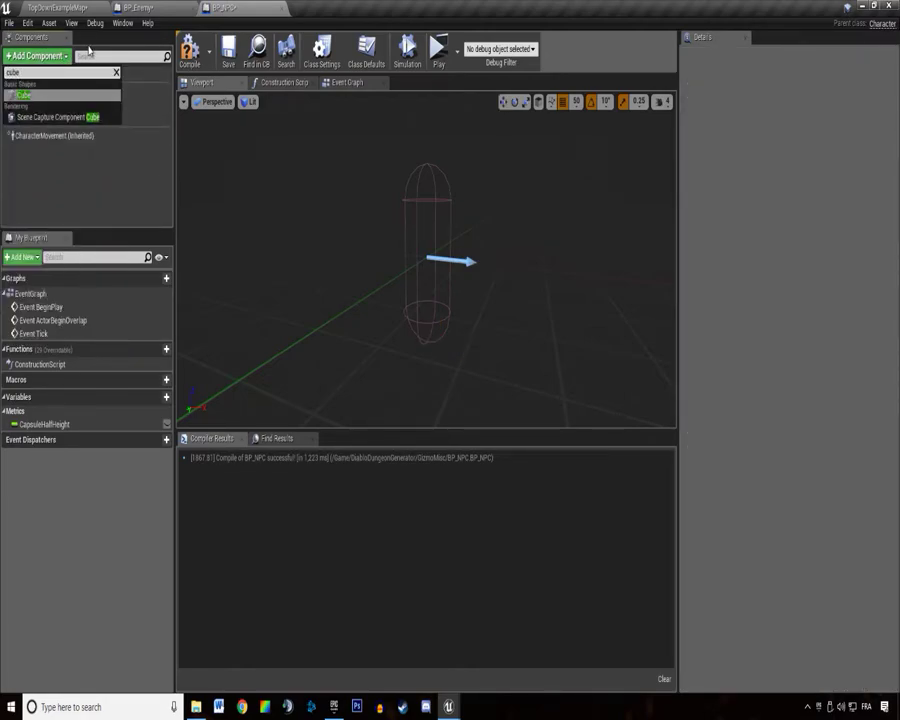
pyautogui.click(40, 94)
pyautogui.click(55, 181)
# Parent the cube to the inherited Mesh and raise it to Z 140 with a uniform scale of 0.5.
pyautogui.moveTo(30, 131); pyautogui.dragTo(40, 118)
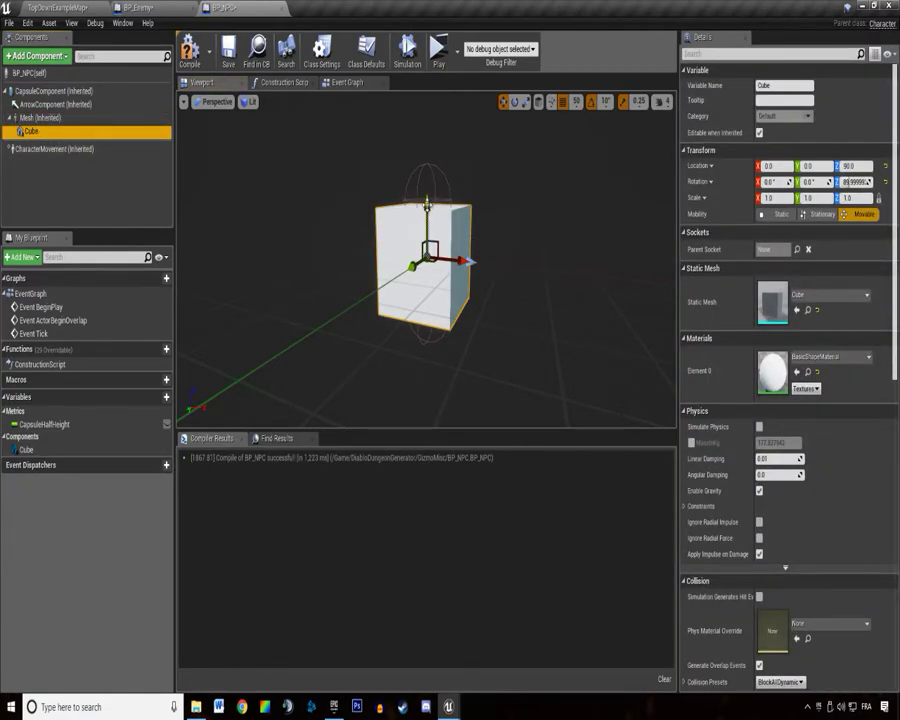
pyautogui.moveTo(427, 204); pyautogui.dragTo(421, 170)
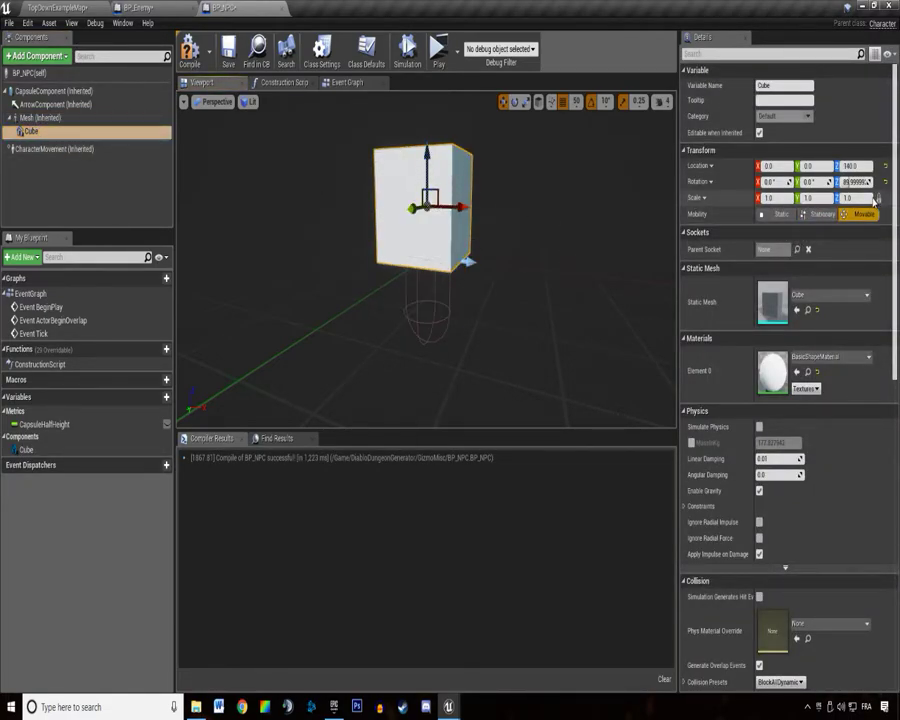
pyautogui.press('Return')
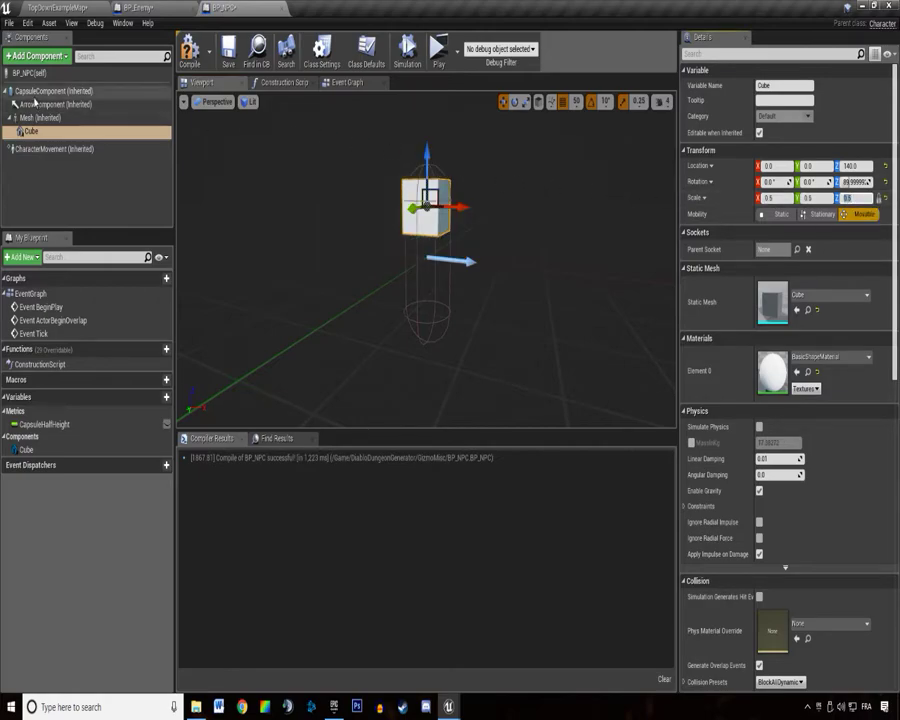
# Duplicate the cube directly beneath the original at a relative Z of -100, and make the original the copy's child.
pyautogui.rightClick(31, 131)
pyautogui.click(45, 233)
pyautogui.moveTo(36, 144)
pyautogui.mouseDown()
pyautogui.moveTo(40, 117)
pyautogui.moveTo(42, 131)
pyautogui.mouseUp()
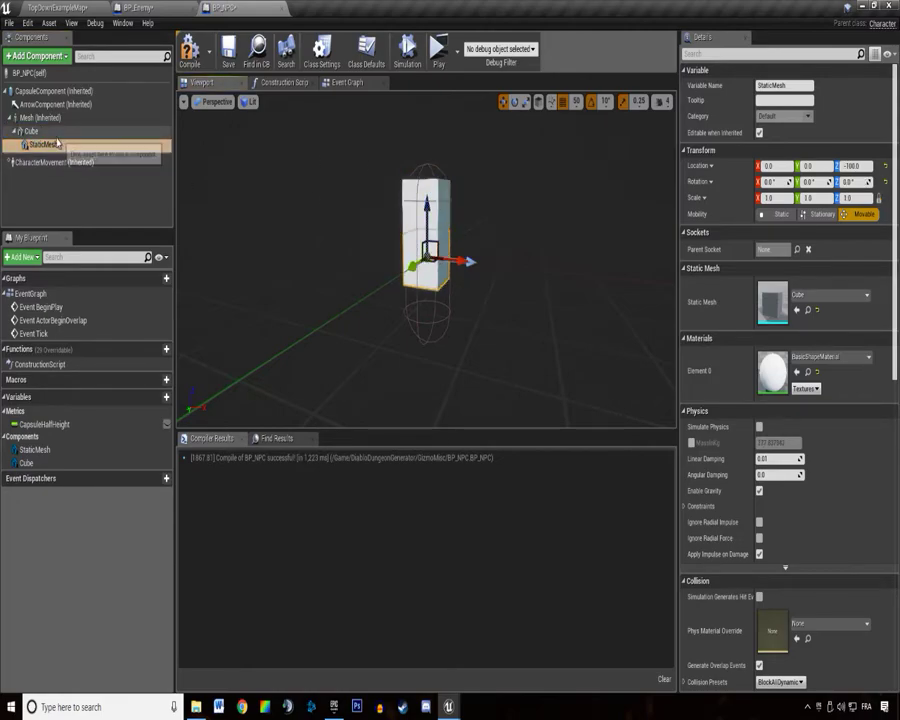
pyautogui.moveTo(42, 144)
pyautogui.mouseDown()
pyautogui.moveTo(52, 140)
pyautogui.moveTo(42, 145)
pyautogui.mouseUp()
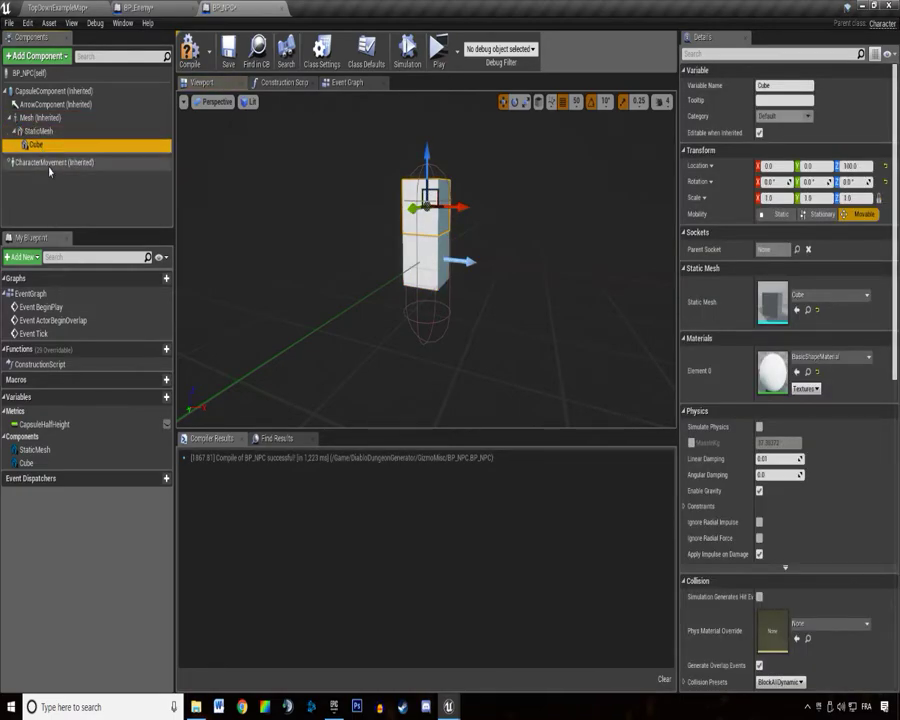
# Rename the upper cube component as head and its parent cube as body.
pyautogui.press('F2')
pyautogui.write('head')
pyautogui.press('Return')
pyautogui.click(42, 132)
pyautogui.press('F2')
pyautogui.write('body')
pyautogui.press('Return')
pyautogui.click(40, 145)
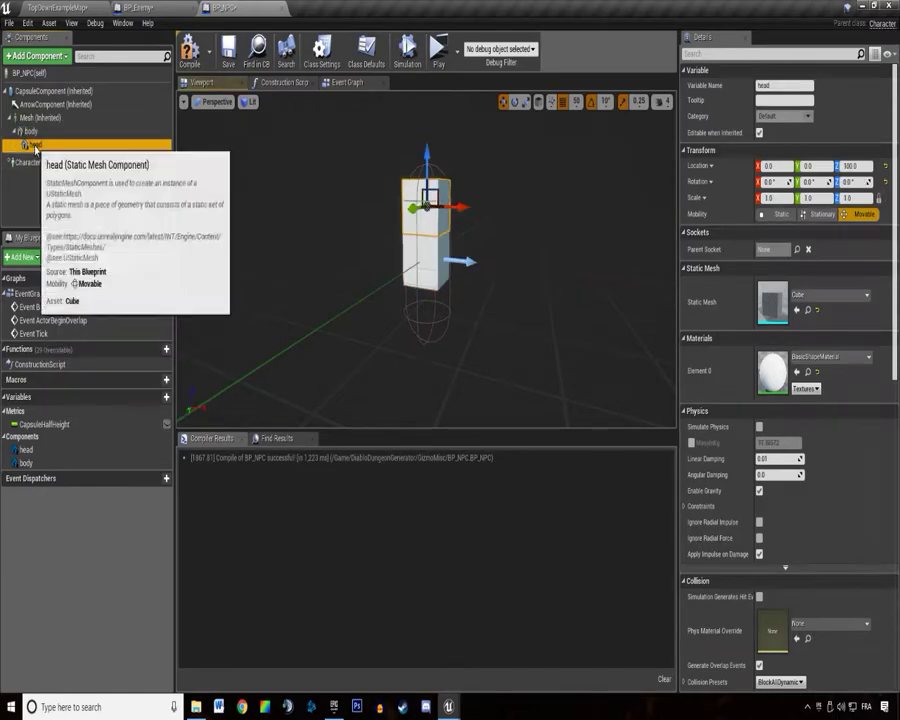
# Set the body's scale to 0.3 in X and Y and 0.5 in Z.
pyautogui.click(40, 131)
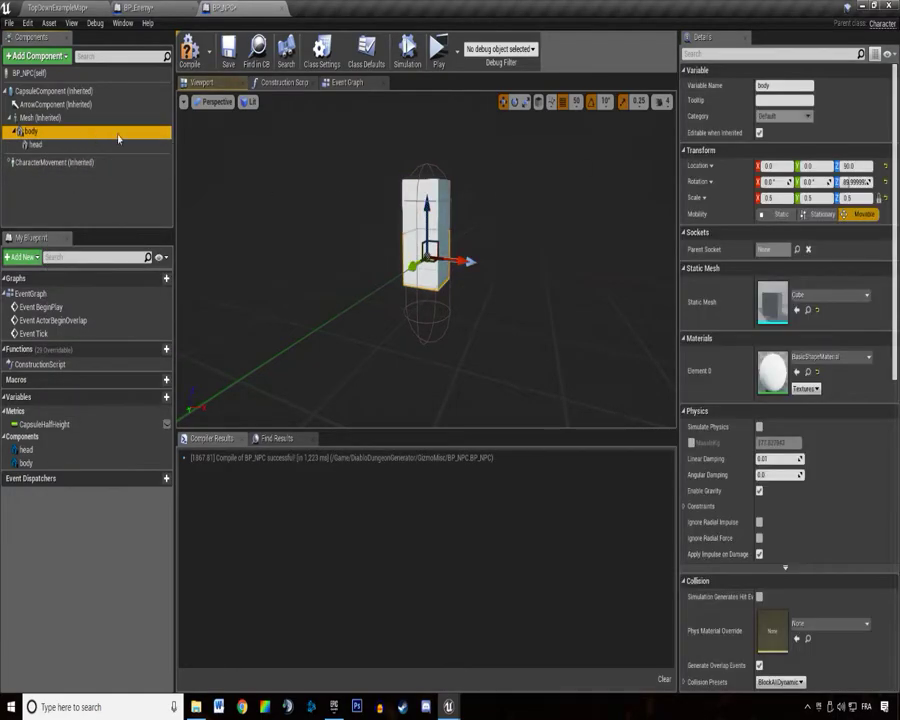
pyautogui.moveTo(860, 198); pyautogui.dragTo(862, 198)
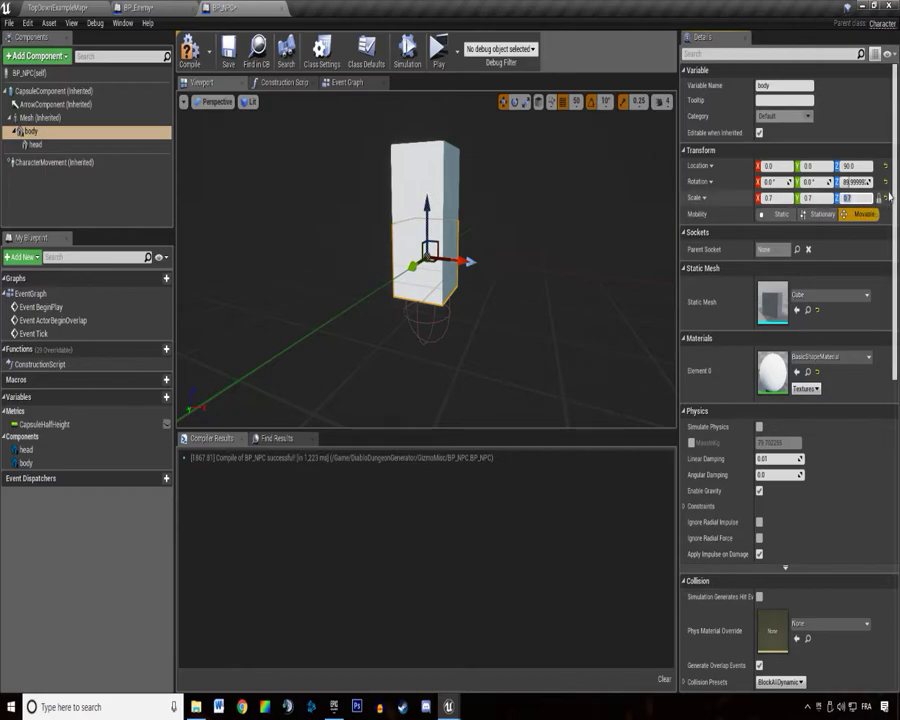
pyautogui.write('0.5')
pyautogui.press('Return')
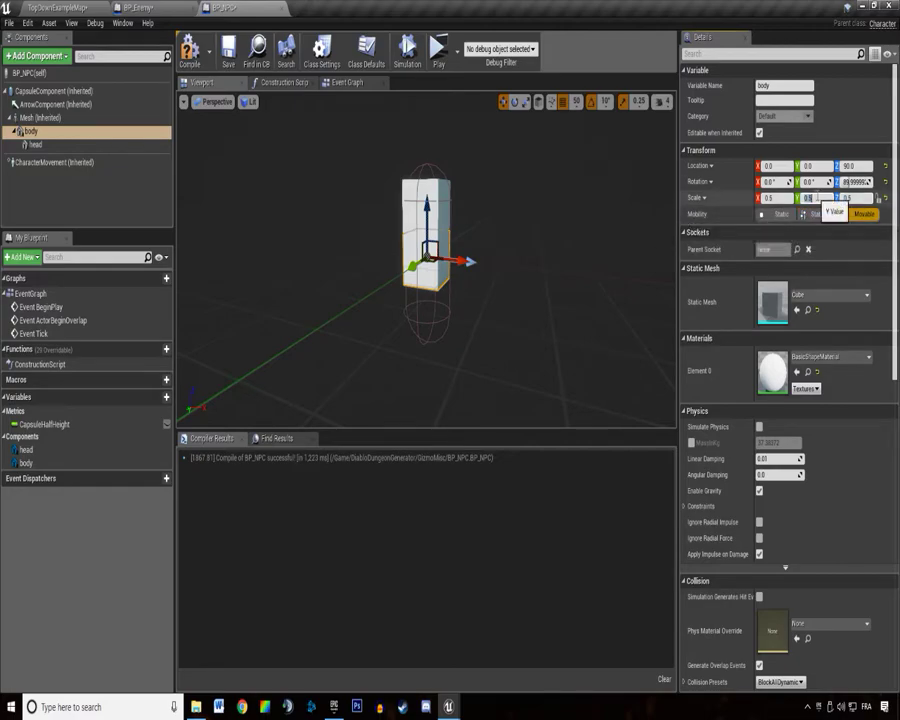
pyautogui.click(778, 199)
pyautogui.write('.3')
pyautogui.press('Return')
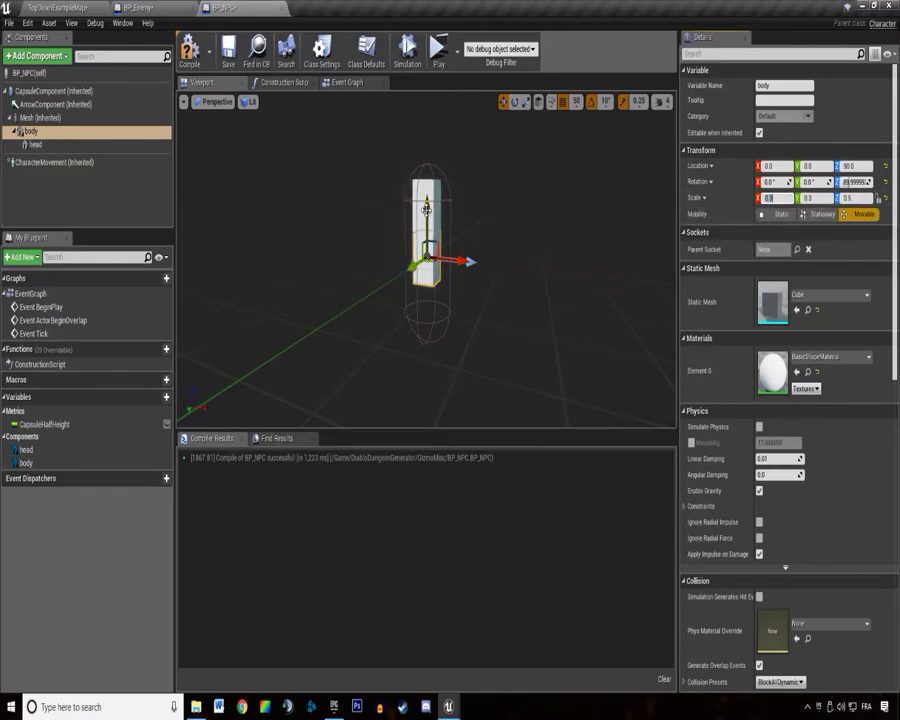
# Lower the body to Z 40 and raise the head to a relative Z of 200, compiling and saving BP_NPC.
pyautogui.moveTo(426, 207); pyautogui.dragTo(428, 250)
pyautogui.click(34, 145)
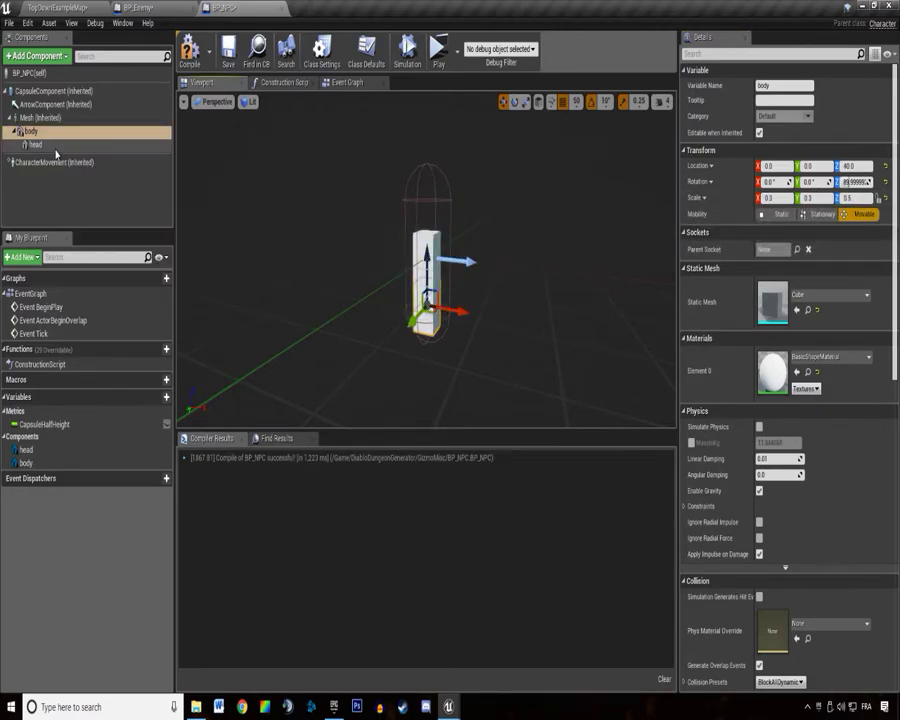
pyautogui.moveTo(425, 209); pyautogui.dragTo(426, 152)
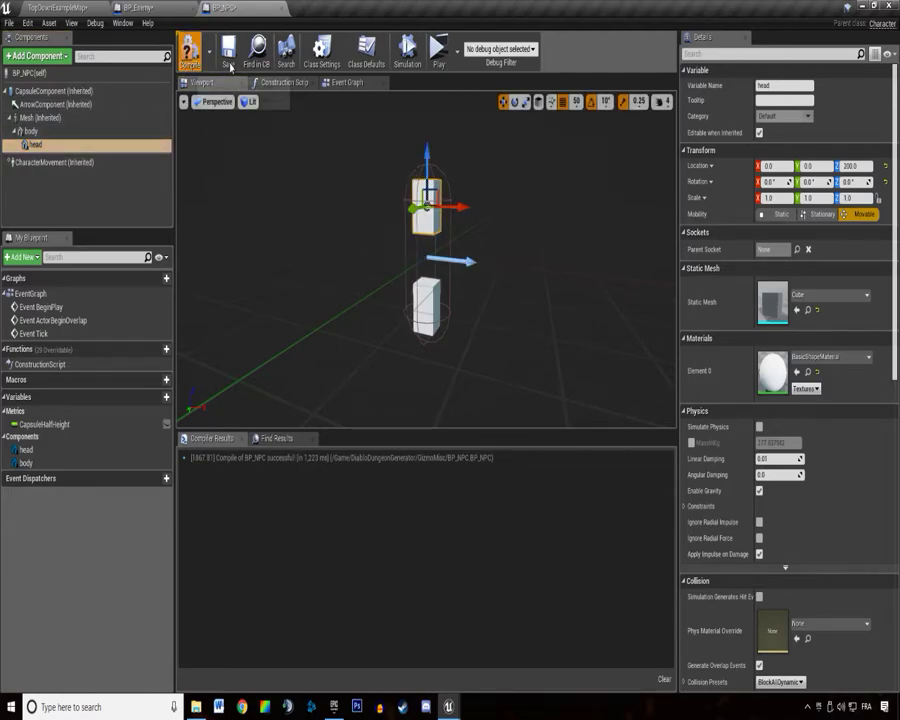
pyautogui.click(230, 64)
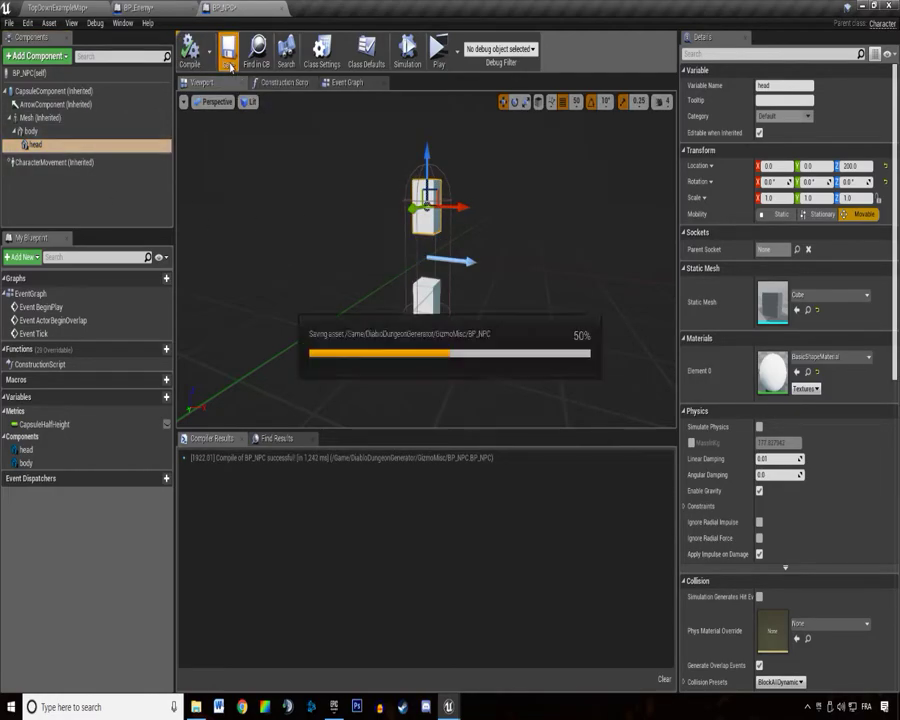
# Set the position grid snap to 10, lower the head to a relative Z of 180 and raise the body to Z 60.
pyautogui.click(33, 131)
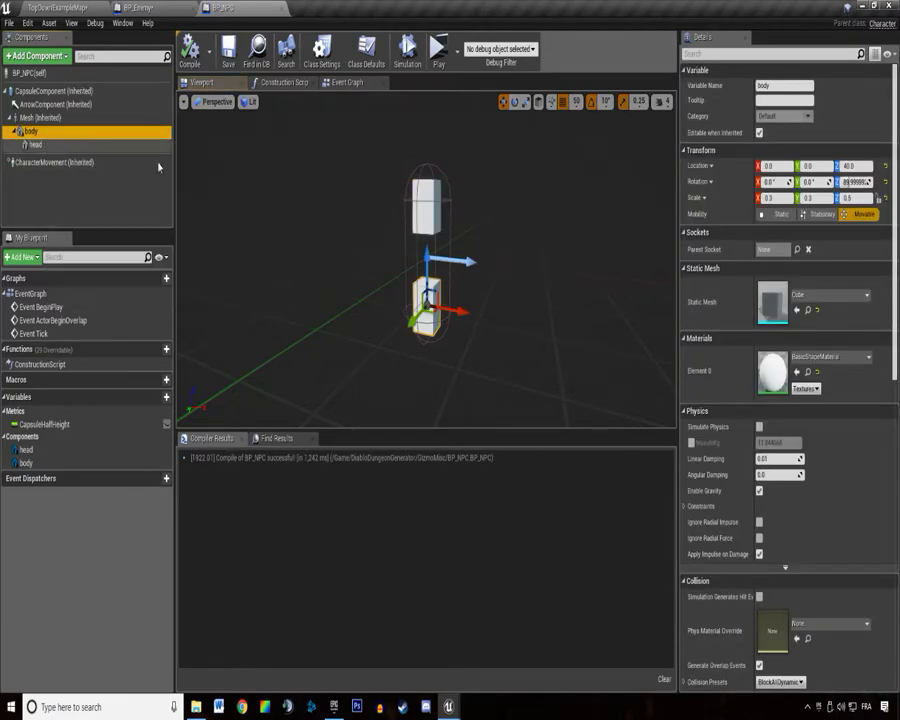
pyautogui.click(36, 144)
pyautogui.click(577, 101)
pyautogui.click(580, 192)
pyautogui.moveTo(427, 165); pyautogui.dragTo(427, 190)
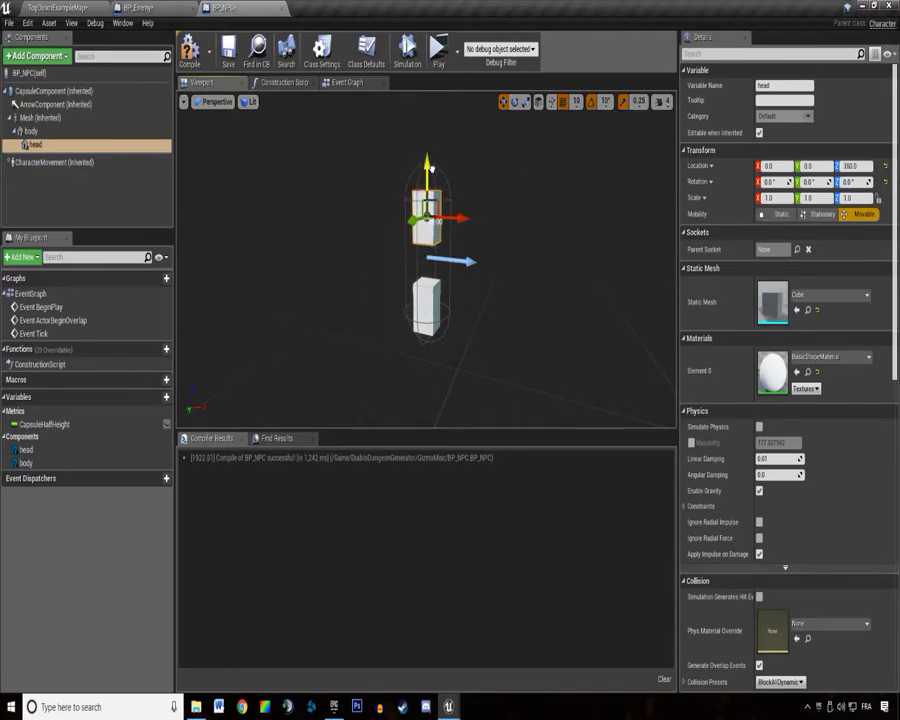
pyautogui.click(33, 131)
pyautogui.moveTo(428, 258); pyautogui.dragTo(433, 237)
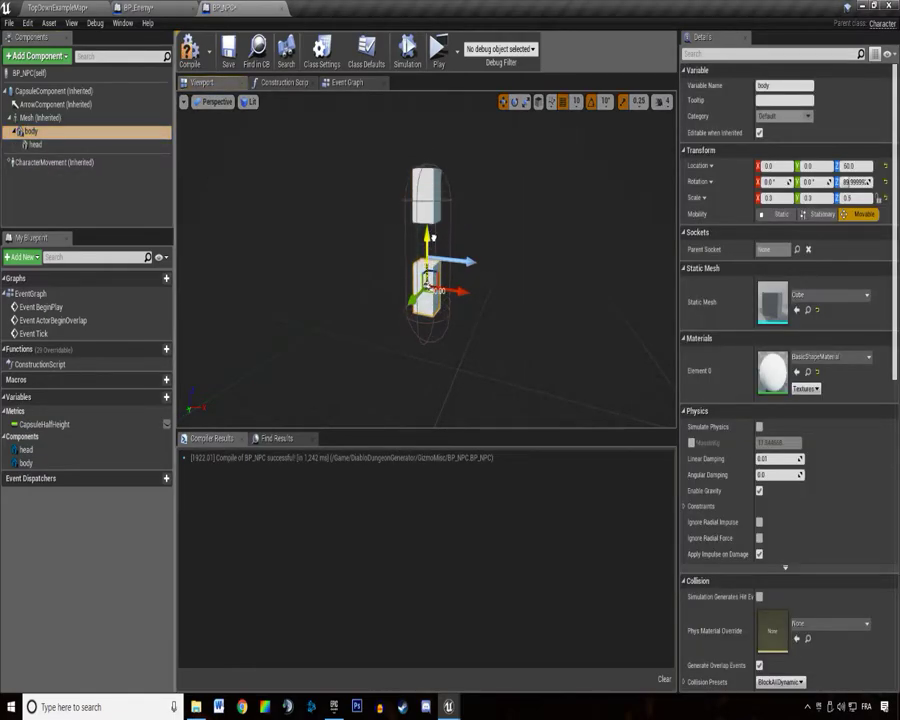
# Stretch the body vertically by increasing only its Z scale, and select the head component.
pyautogui.click(855, 198)
pyautogui.write('0.5')
pyautogui.press('Return')
pyautogui.click(44, 146)
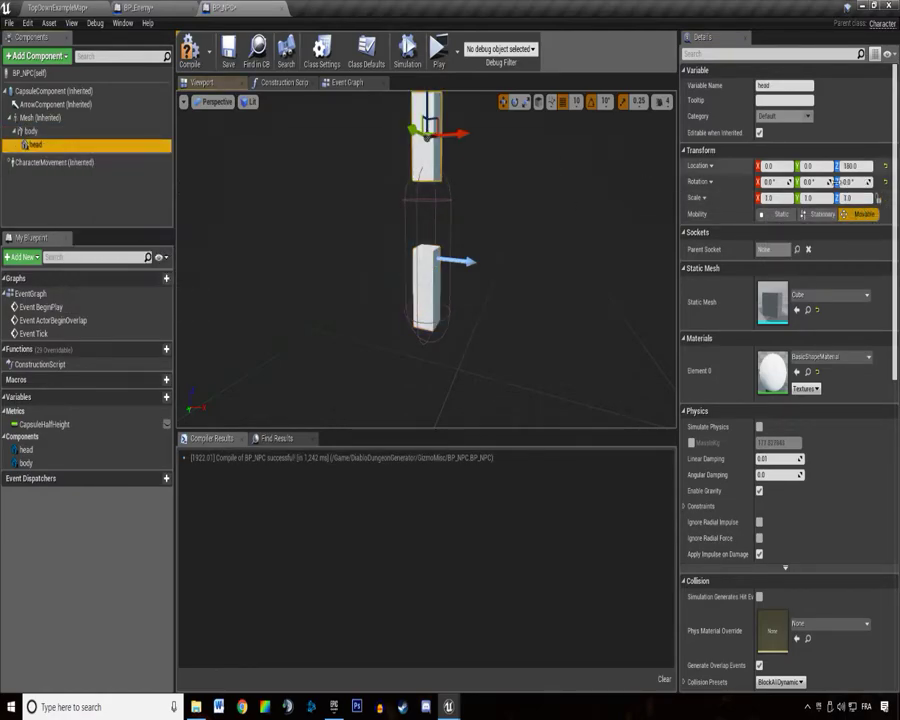
# Set the head's Z location to 92.5 and Z scale to 0.5, apply MI_PaleBlue to head and body, and compile BP_NPC.
pyautogui.moveTo(436, 118); pyautogui.dragTo(436, 196)
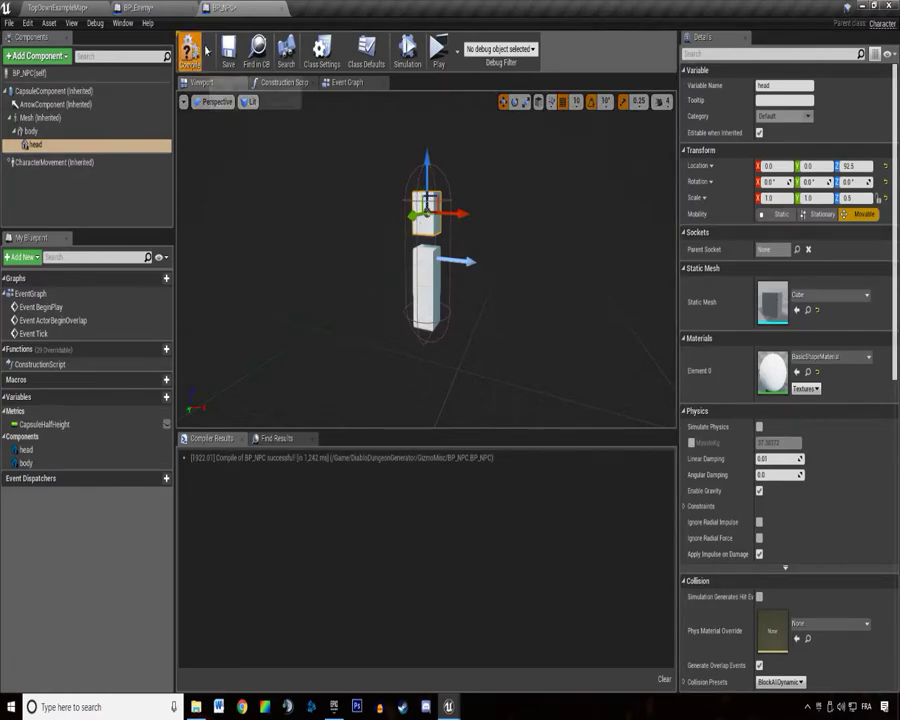
pyautogui.keyDown('ctrl'); pyautogui.click(40, 132); pyautogui.keyUp('ctrl')
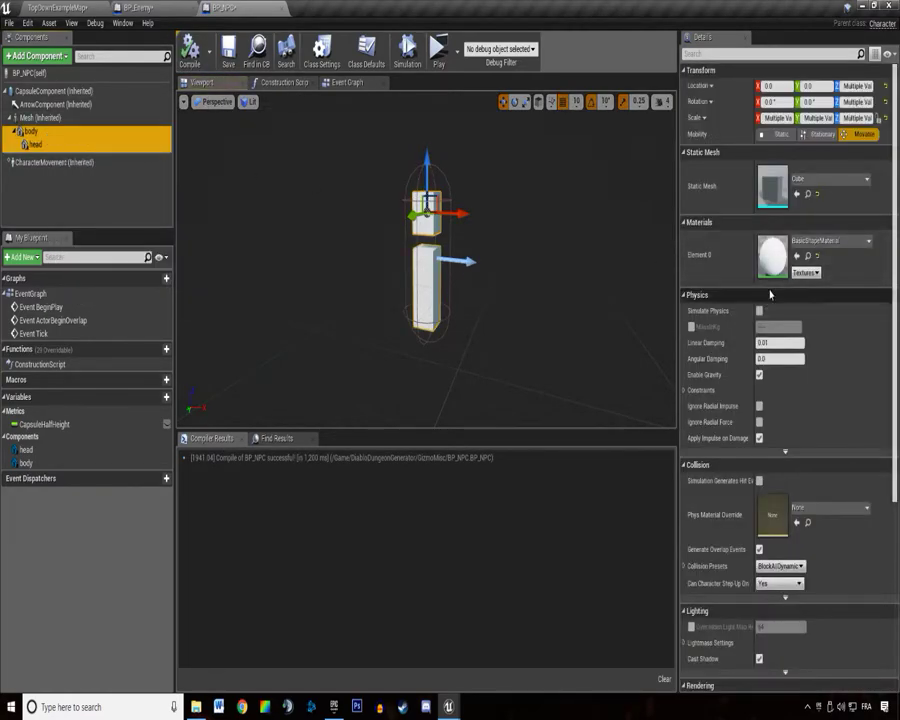
pyautogui.click(810, 243)
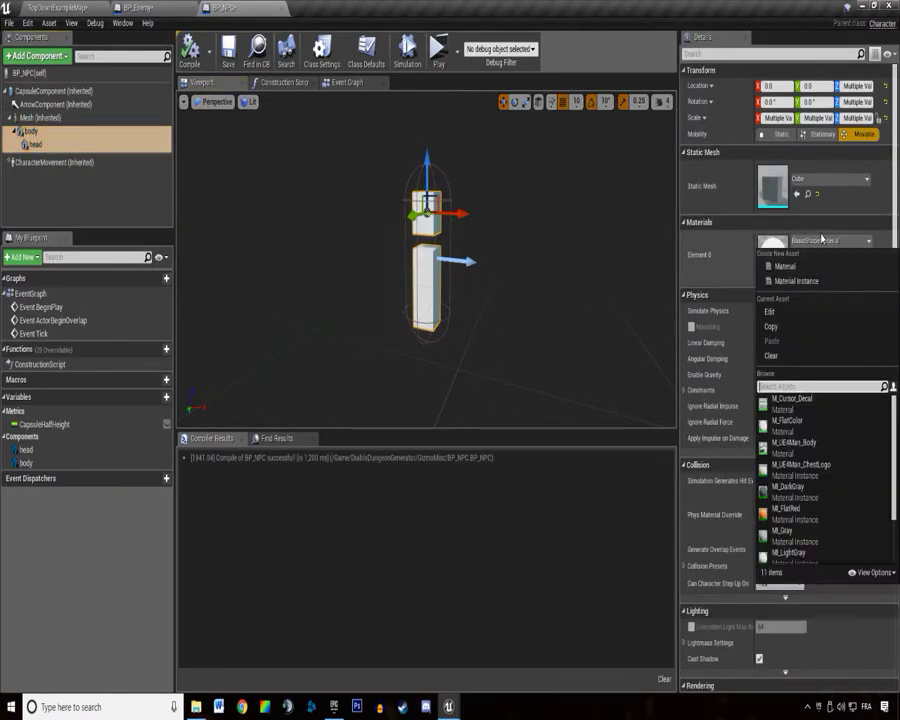
pyautogui.write('blue')
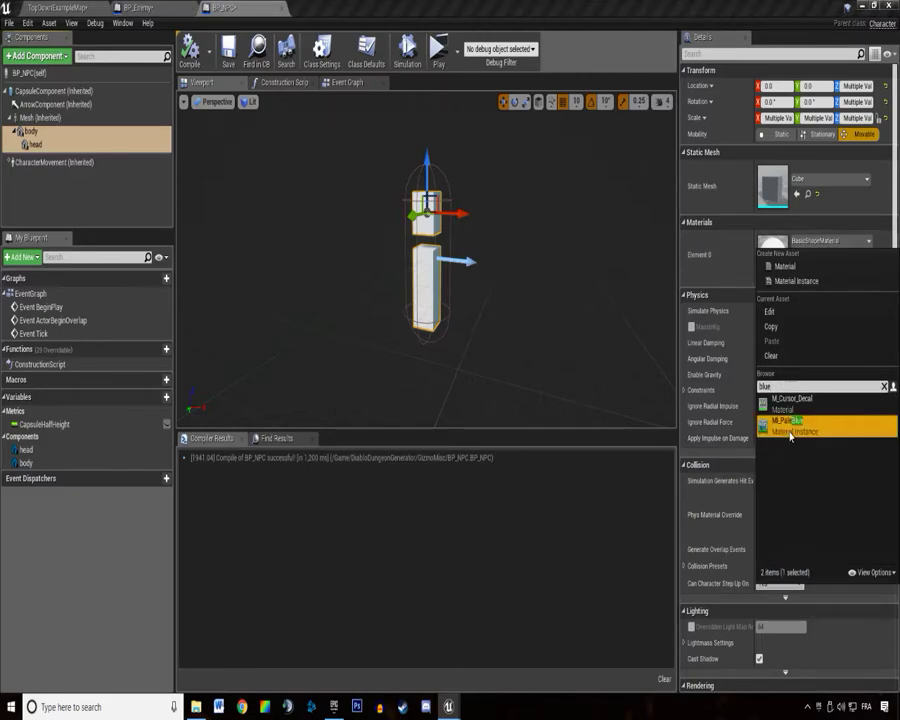
pyautogui.click(789, 423)
pyautogui.click(208, 46)
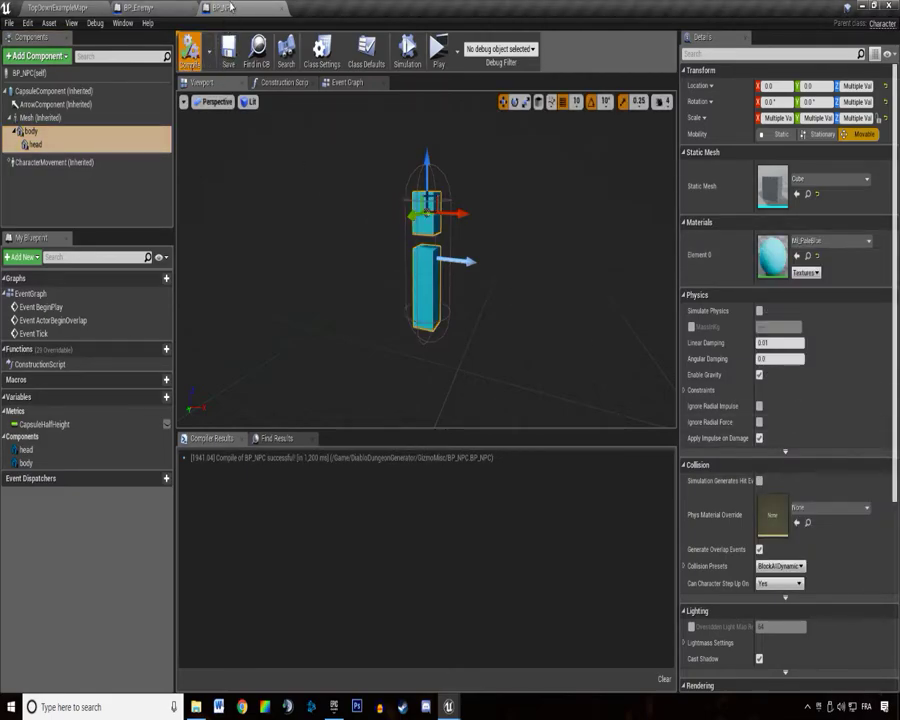
# Apply the MI_FlatRed material to the head and body in BP_Enemy, and save the blueprint and the level.
pyautogui.click(140, 7)
pyautogui.click(437, 264)
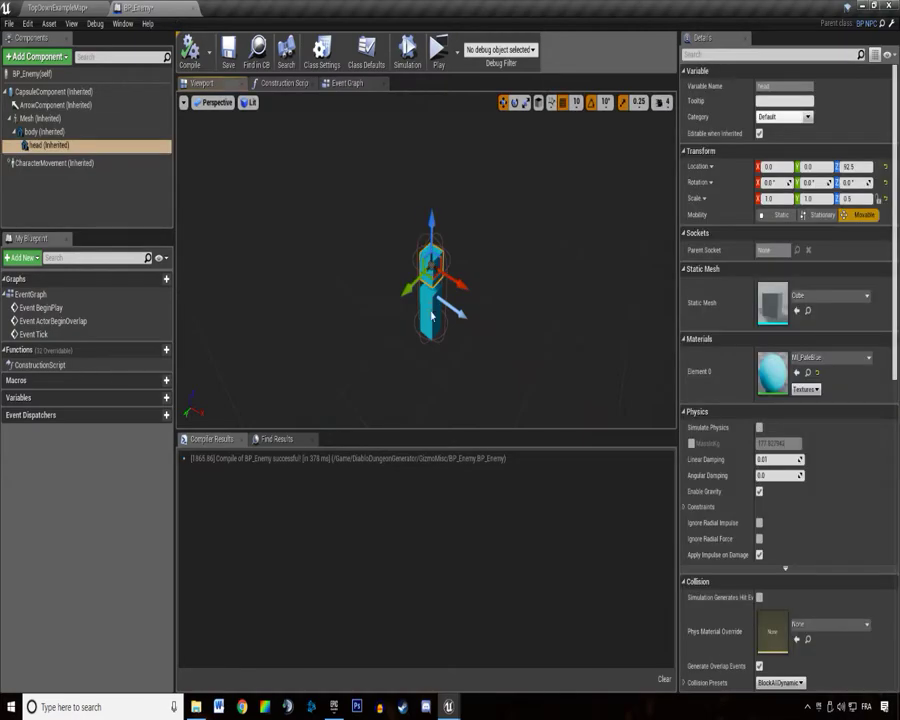
pyautogui.keyDown('ctrl'); pyautogui.click(432, 316); pyautogui.keyUp('ctrl')
pyautogui.click(830, 241)
pyautogui.write('red')
pyautogui.click(810, 403)
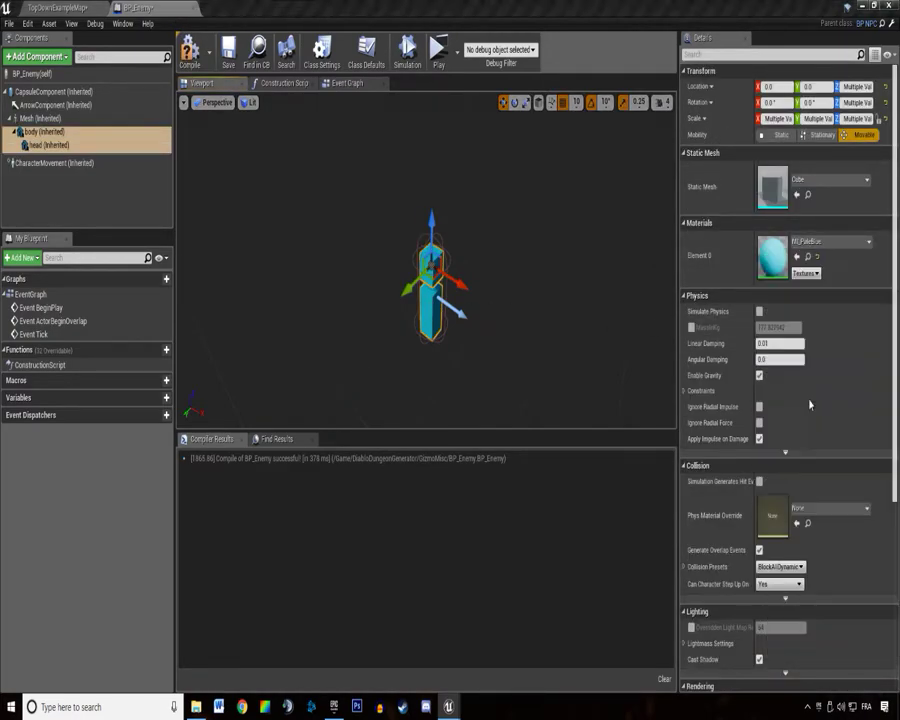
pyautogui.click(228, 47)
pyautogui.click(62, 7)
pyautogui.hotkey('ctrl', 's')
# Review which assets a migration of the DiabloDungeonGenerator folder would include, and cancel the migration.
pyautogui.moveTo(899, 133); pyautogui.dragTo(387, 132)
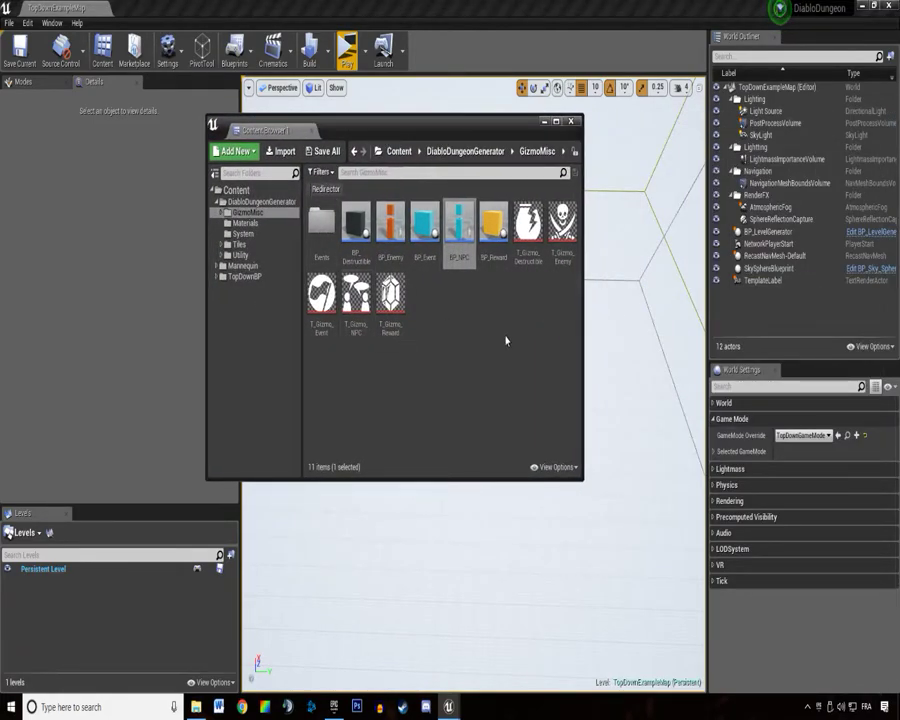
pyautogui.doubleClick(235, 201)
pyautogui.rightClick(230, 201)
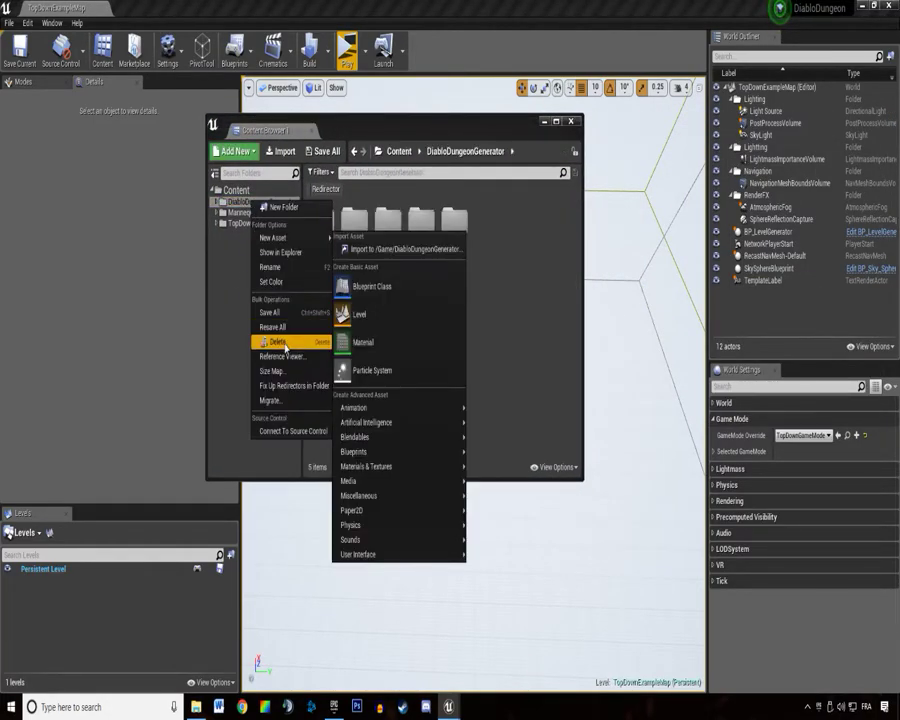
pyautogui.click(283, 400)
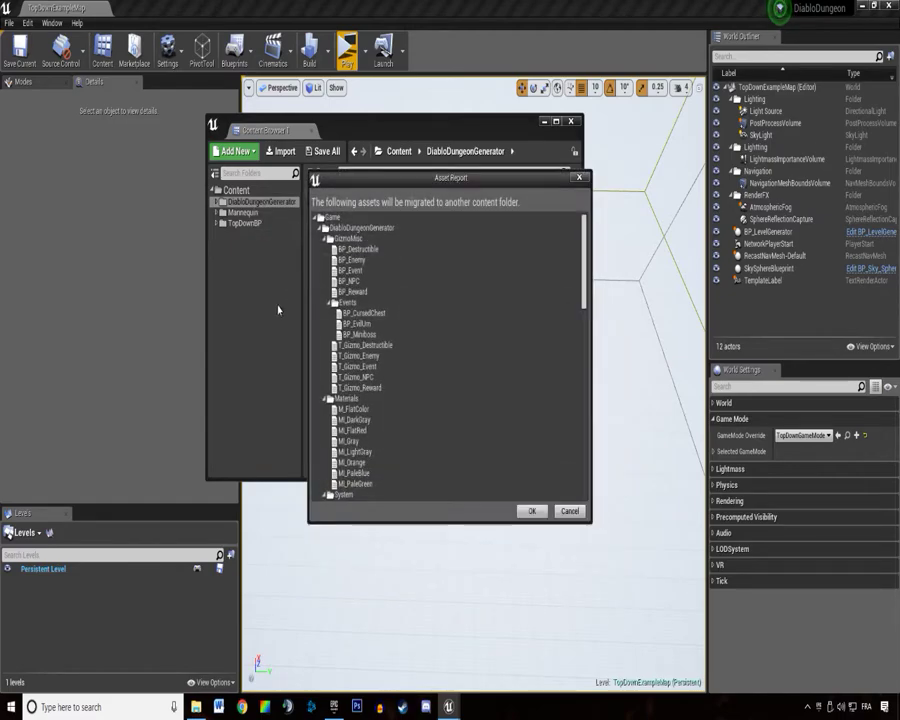
pyautogui.click(322, 228)
pyautogui.click(318, 228)
pyautogui.click(342, 272)
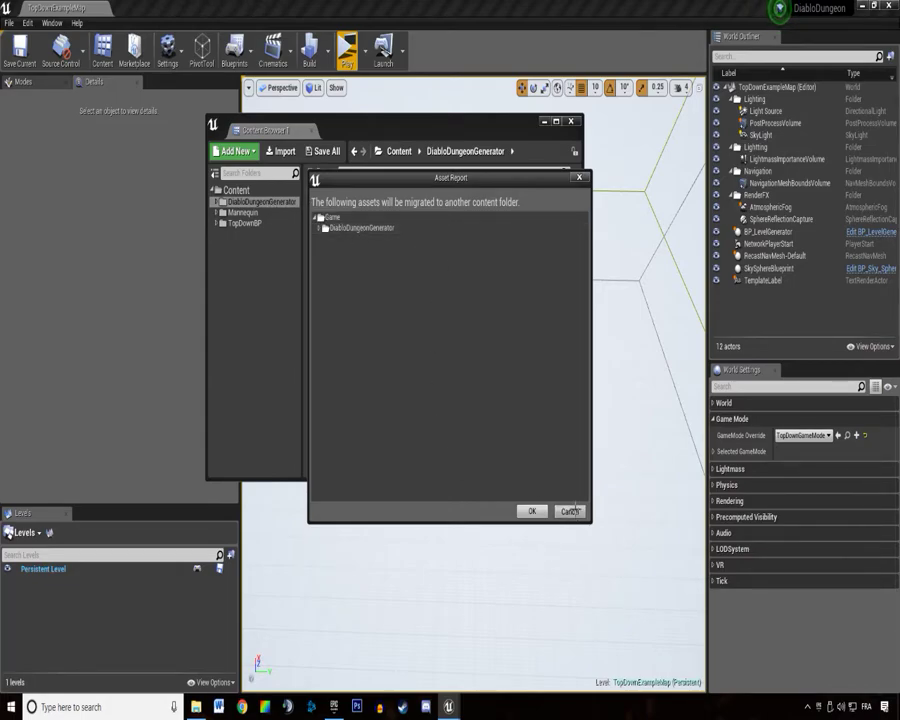
pyautogui.click(568, 511)
# Recheck the DiabloDungeonGenerator migration report for dependencies outside that folder, cancel it and close the Content Browser.
pyautogui.moveTo(378, 129); pyautogui.dragTo(464, 144)
pyautogui.click(337, 220)
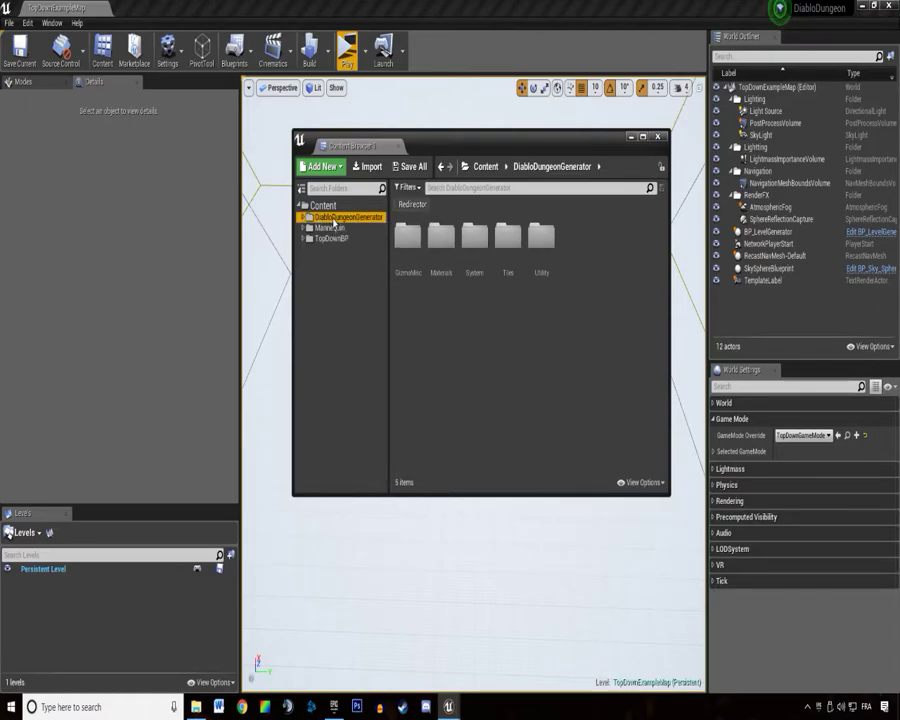
pyautogui.rightClick(334, 223)
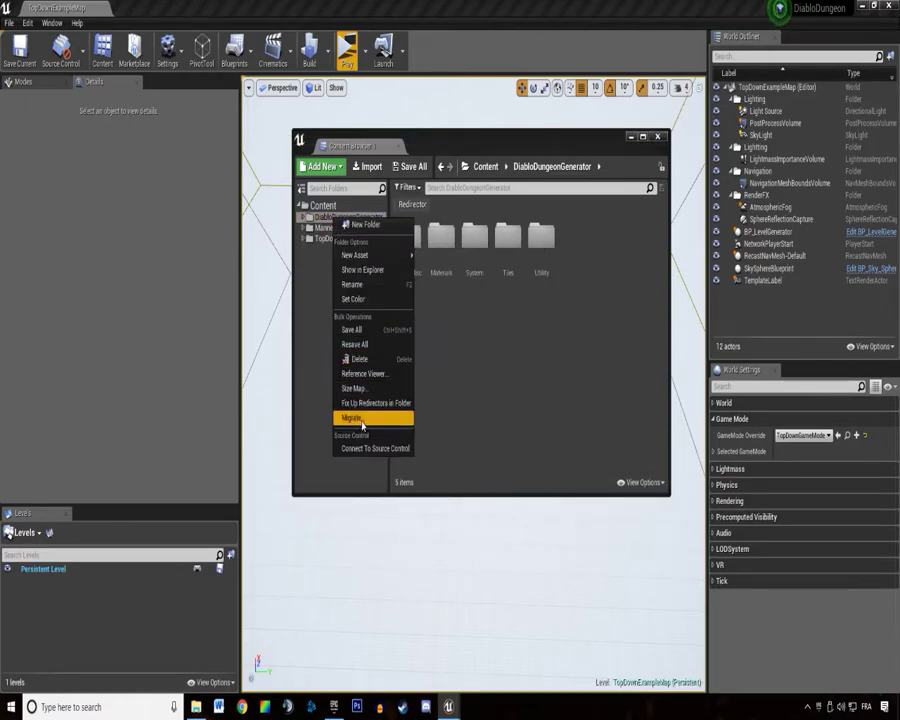
pyautogui.click(362, 420)
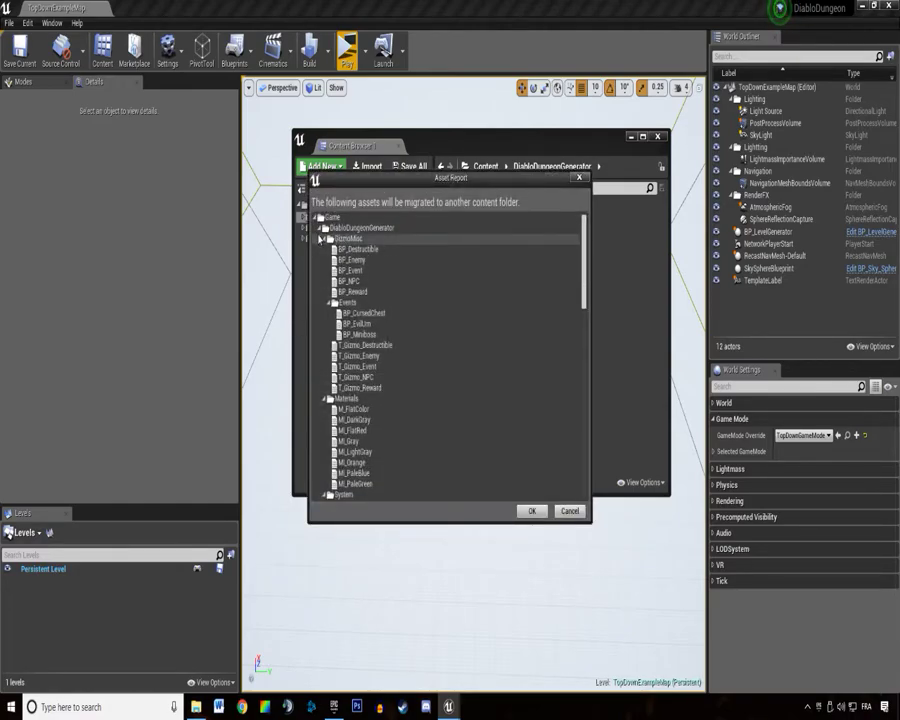
pyautogui.doubleClick(354, 229)
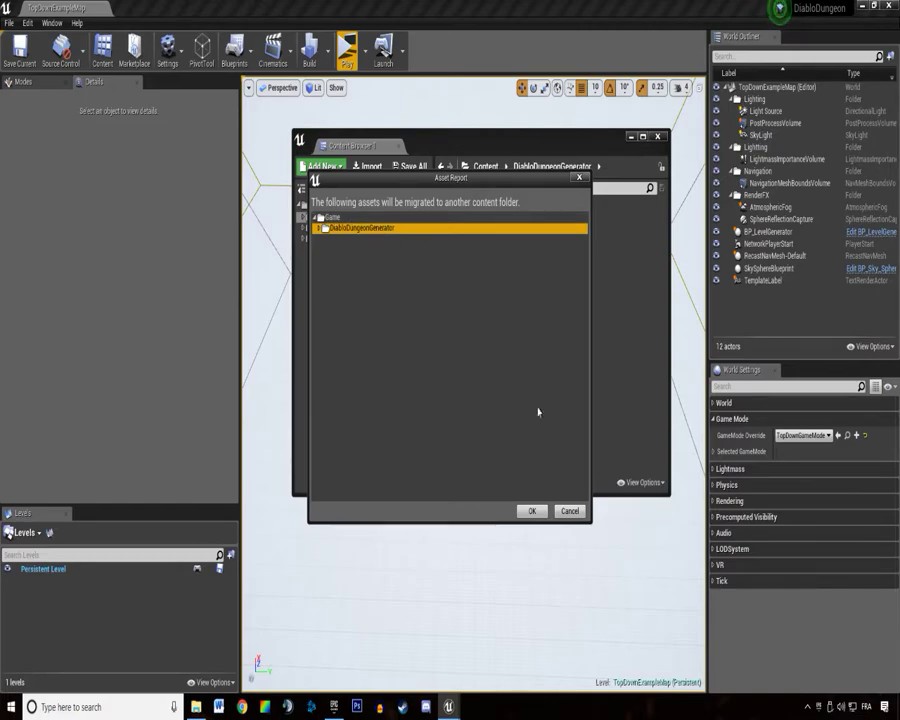
pyautogui.click(569, 511)
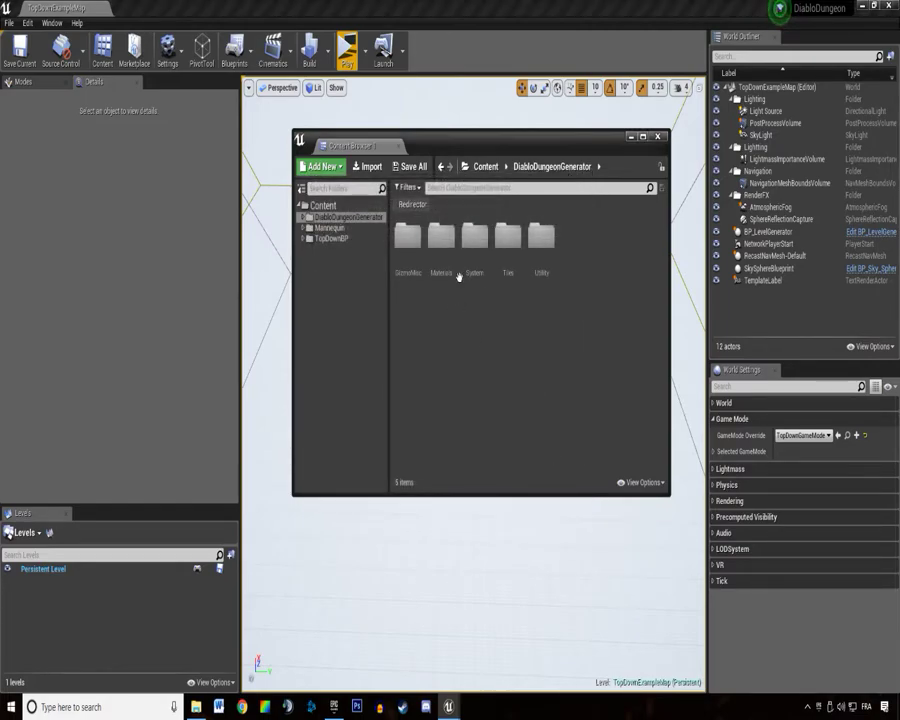
pyautogui.click(656, 138)
# Copy the DiabloDungeonGenerator folder from the DiabloDungeon project's Content folder in File Explorer.
pyautogui.moveTo(250, 8); pyautogui.dragTo(430, 353)
pyautogui.doubleClick(247, 287)
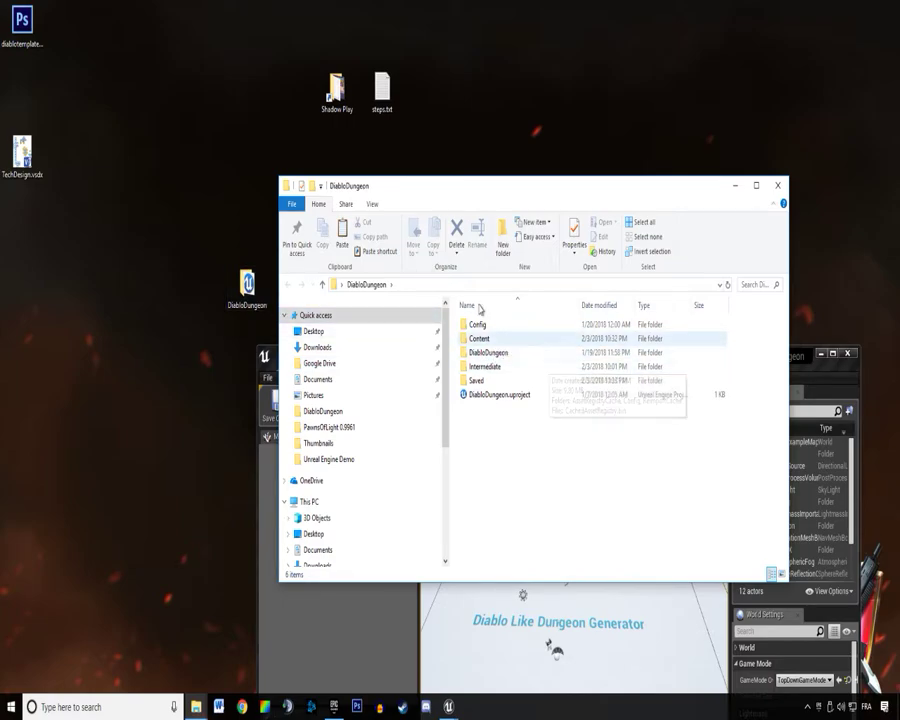
pyautogui.moveTo(451, 201); pyautogui.dragTo(386, 78)
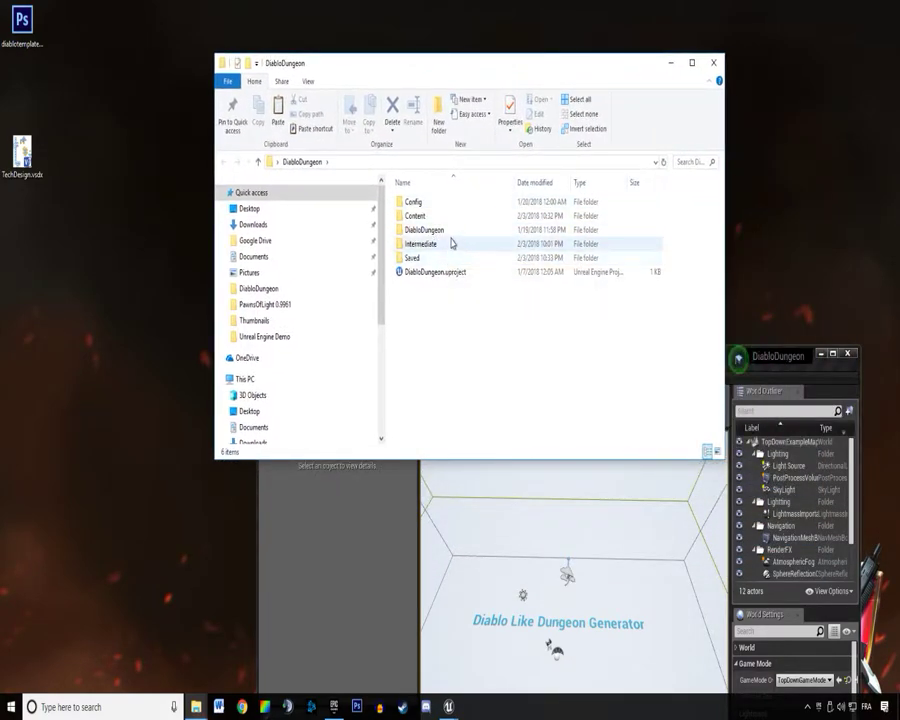
pyautogui.doubleClick(438, 220)
pyautogui.rightClick(437, 233)
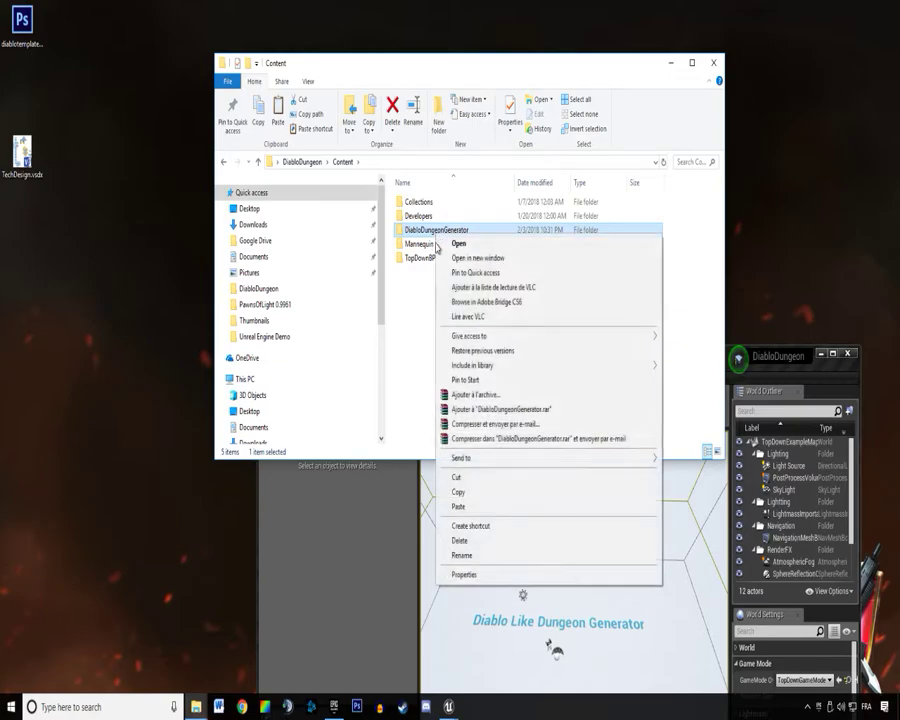
pyautogui.click(477, 493)
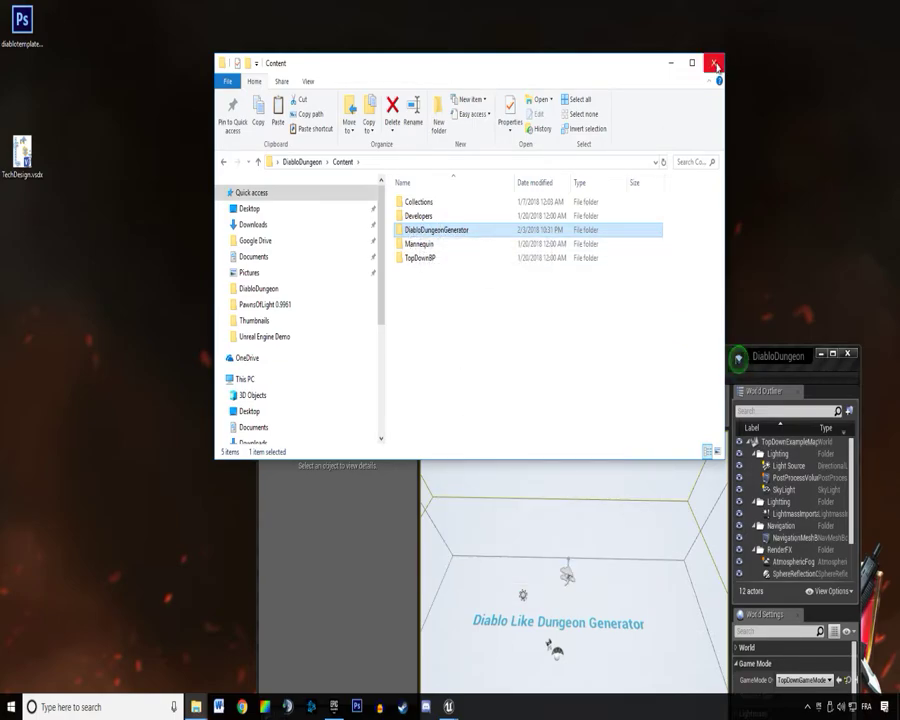
pyautogui.click(714, 64)
# Return to the Unreal Editor and close the DiabloDungeon project.
pyautogui.doubleClick(601, 361)
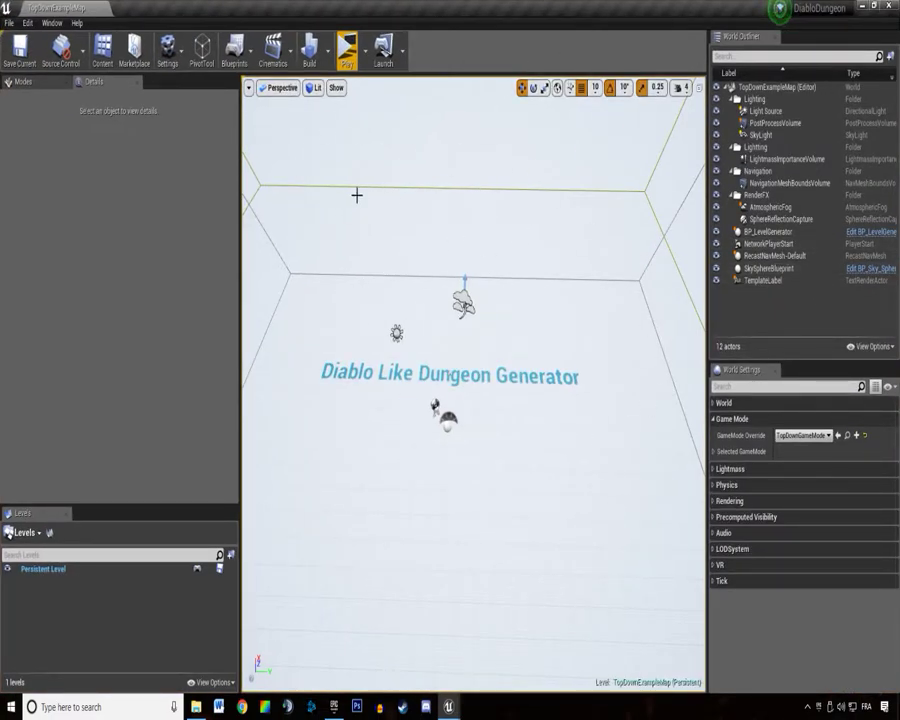
pyautogui.moveTo(430, 266); pyautogui.dragTo(385, 300, button='right')
pyautogui.moveTo(560, 190); pyautogui.dragTo(585, 196, button='right')
pyautogui.click(864, 6)
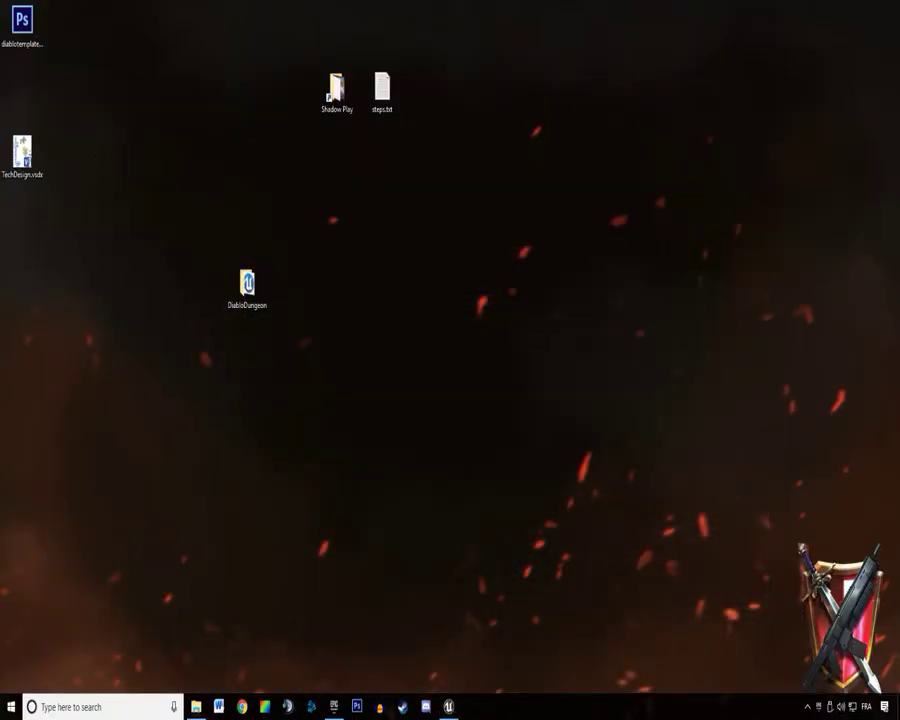
pyautogui.click(448, 706)
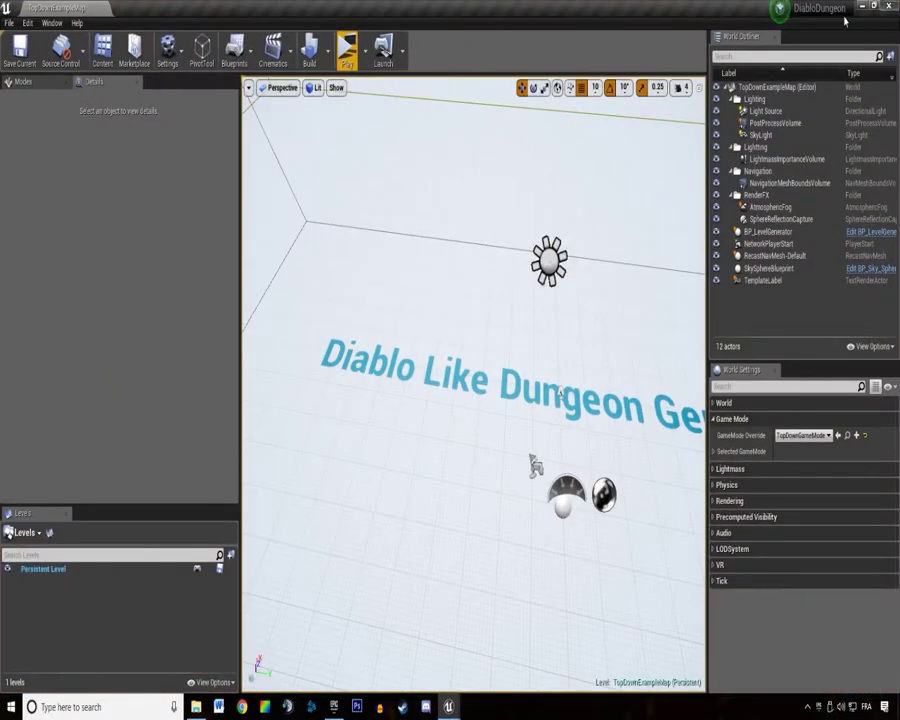
pyautogui.hotkey('alt', 'F4')
# Open the DiabloDungeon and PawnsOfLight 0.9961 project folders and copy DiabloDungeonGenerator from DiabloDungeon's Content folder.
pyautogui.doubleClick(229, 308)
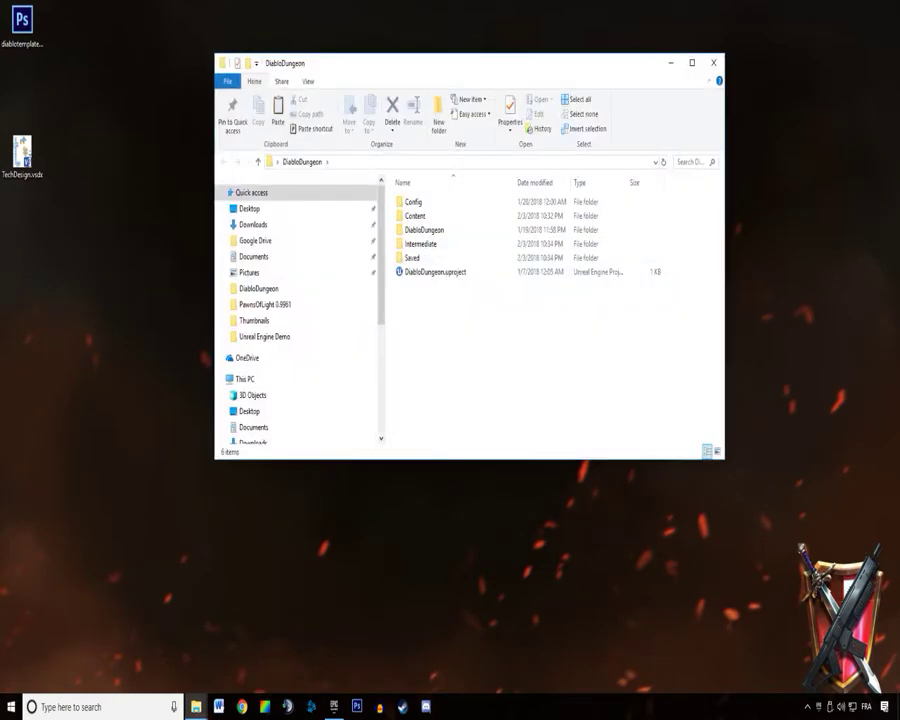
pyautogui.moveTo(499, 84); pyautogui.dragTo(735, 269)
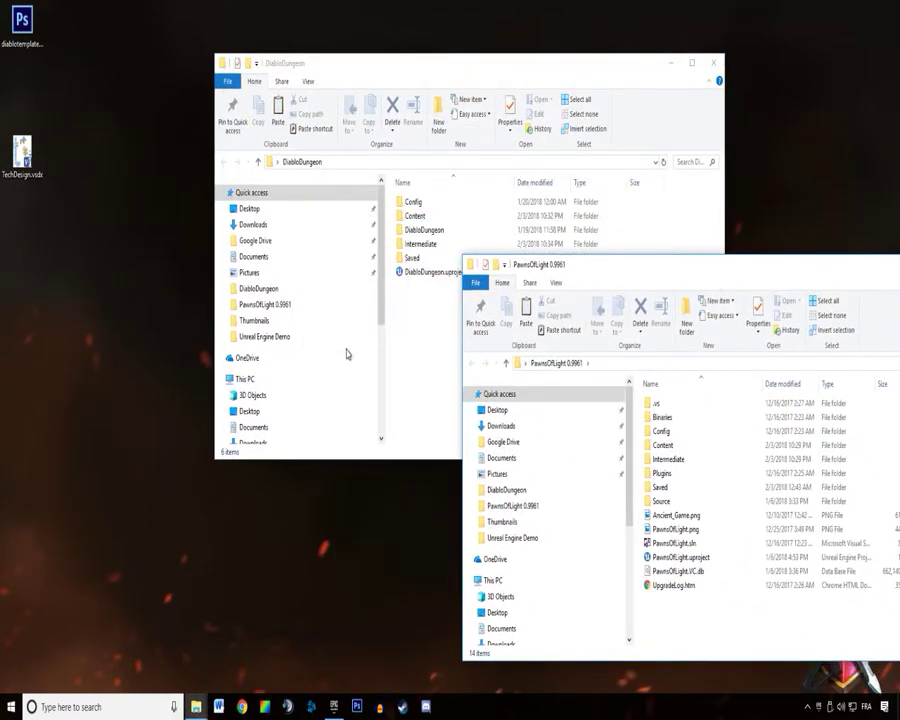
pyautogui.click(347, 354)
pyautogui.doubleClick(415, 216)
pyautogui.click(440, 231)
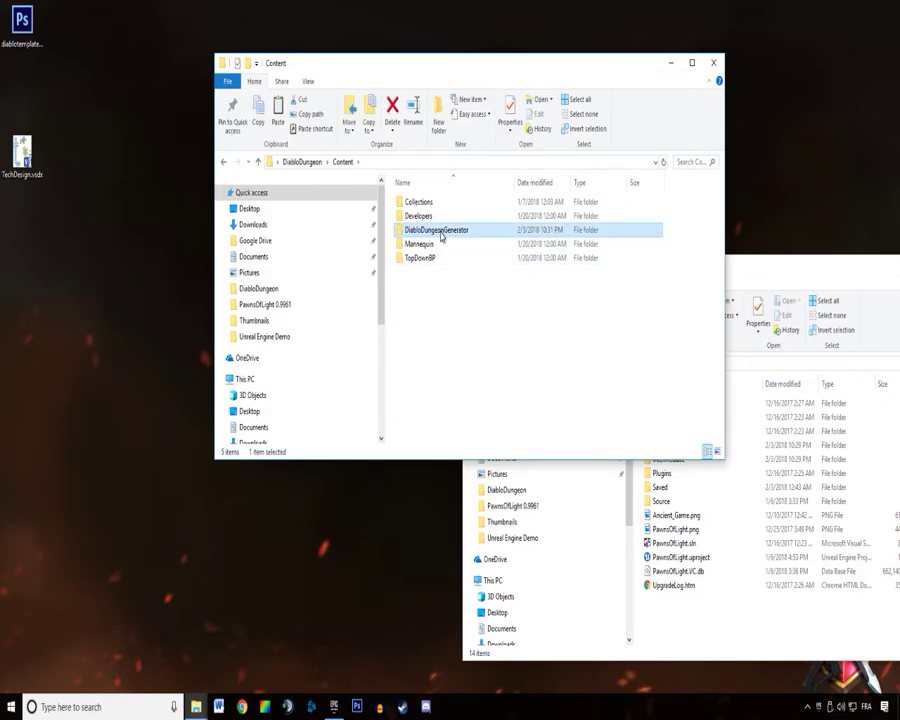
pyautogui.rightClick(440, 235)
pyautogui.click(466, 488)
pyautogui.click(710, 63)
# Paste the copied DiabloDungeonGenerator folder into the Content folder of PawnsOfLight 0.9961 and close the window.
pyautogui.moveTo(624, 260); pyautogui.dragTo(388, 184)
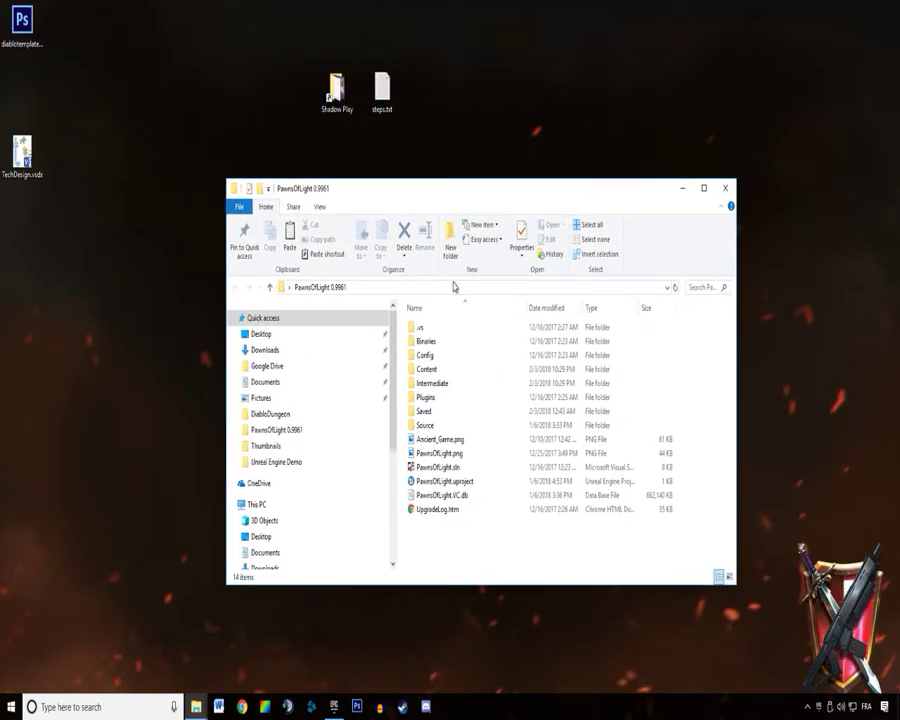
pyautogui.doubleClick(444, 370)
pyautogui.rightClick(455, 542)
pyautogui.click(477, 444)
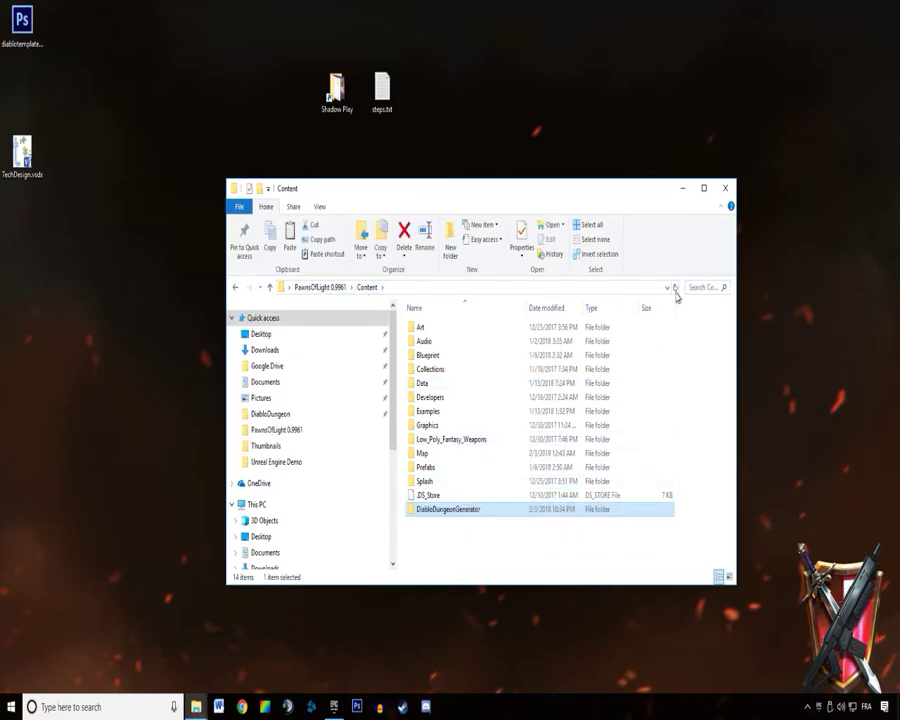
pyautogui.click(675, 287)
pyautogui.click(725, 190)
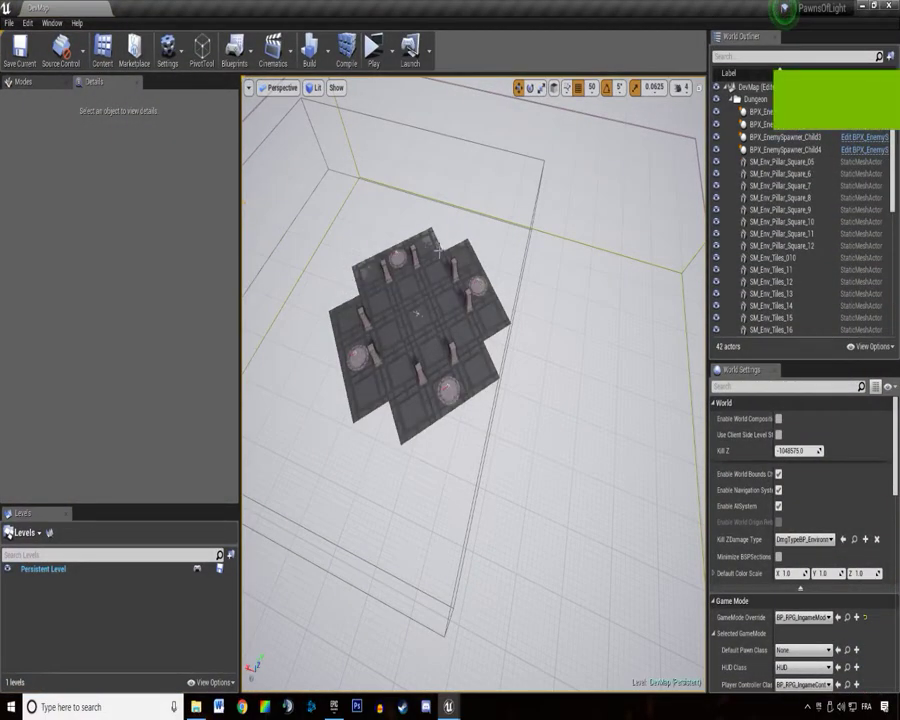
# Place BP_LevelGenerator from the DiabloDungeonGenerator System folder into the DevMap level.
pyautogui.moveTo(434, 250); pyautogui.dragTo(504, 277, button='right')
pyautogui.hotkey('ctrl', 'shift', 'f')
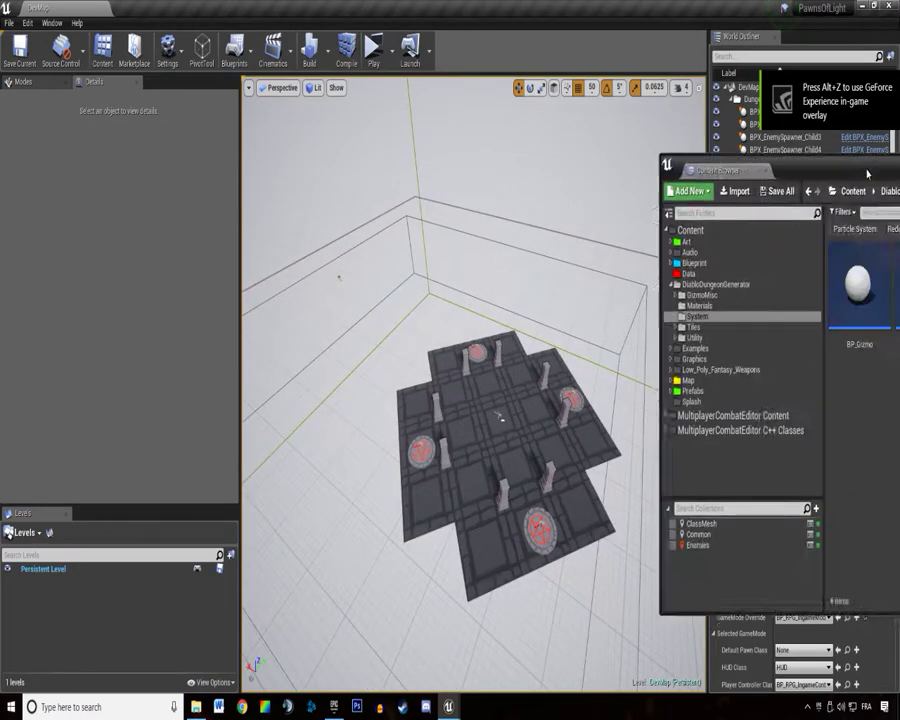
pyautogui.doubleClick(220, 289)
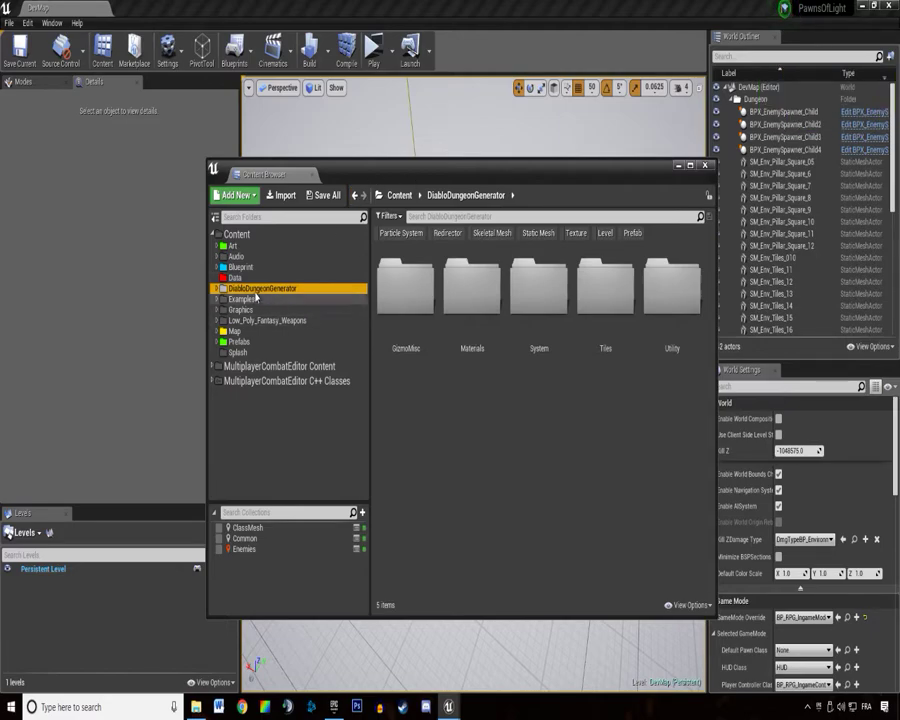
pyautogui.click(520, 444)
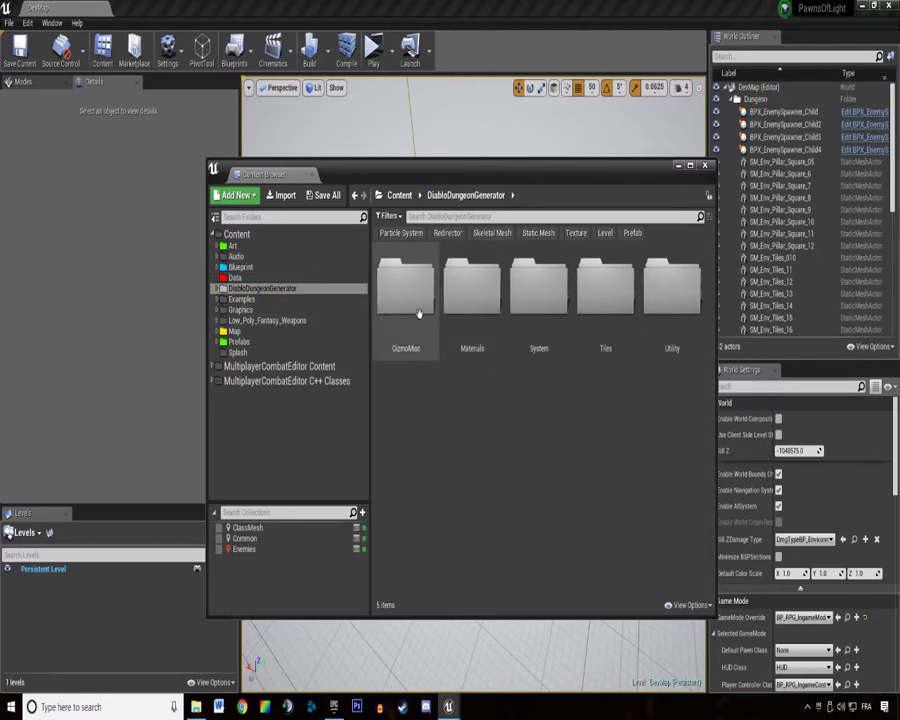
pyautogui.doubleClick(538, 292)
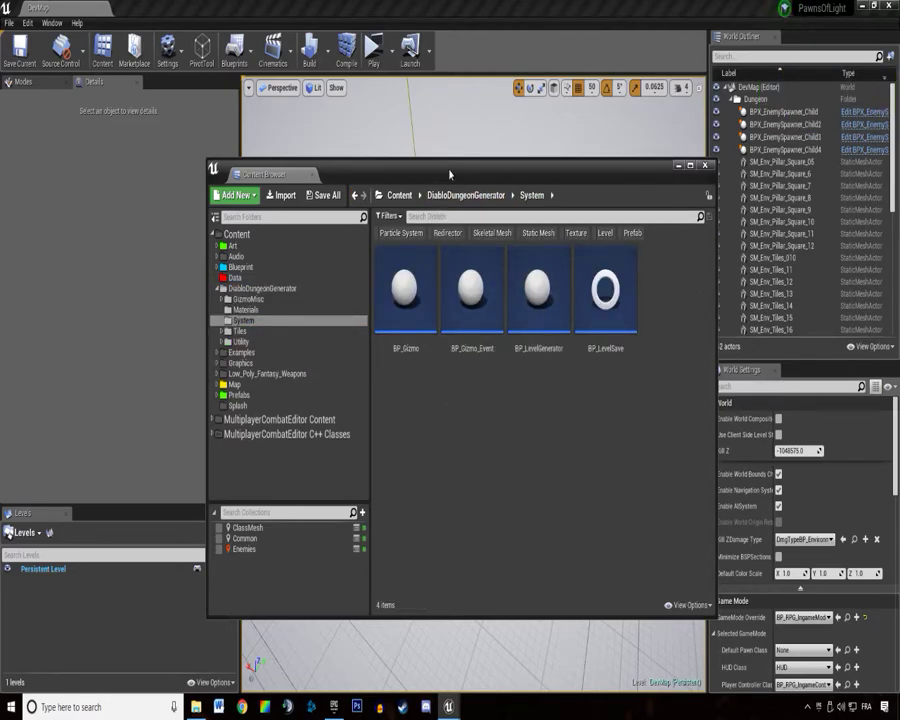
pyautogui.moveTo(444, 172); pyautogui.dragTo(818, 149)
pyautogui.click(885, 280)
pyautogui.moveTo(430, 374); pyautogui.dragTo(430, 372)
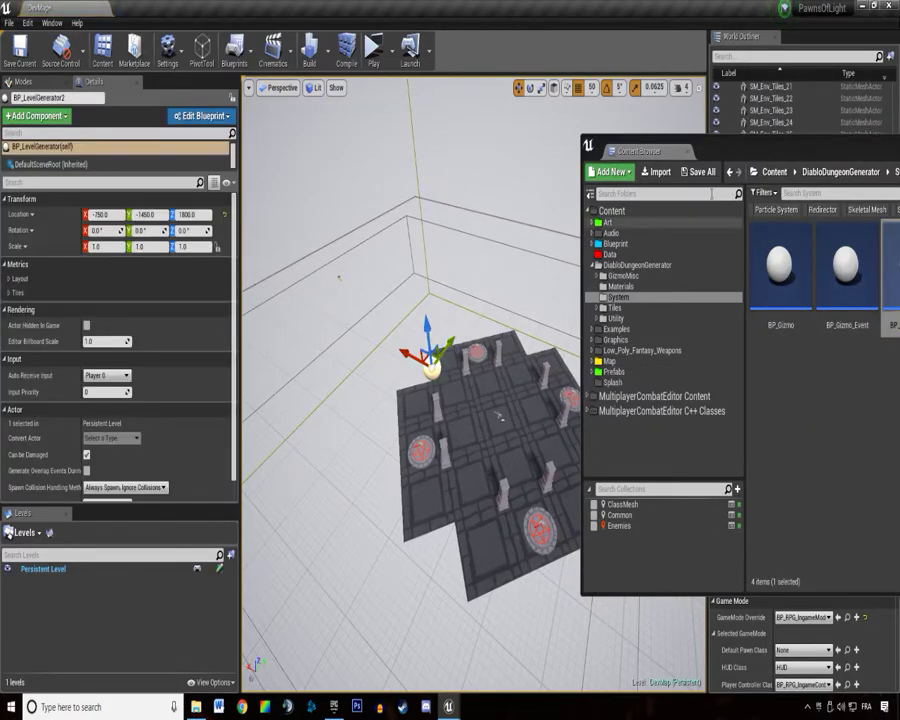
# Set the X, Y and Z location of the placed level generator to 0.
pyautogui.click(112, 215)
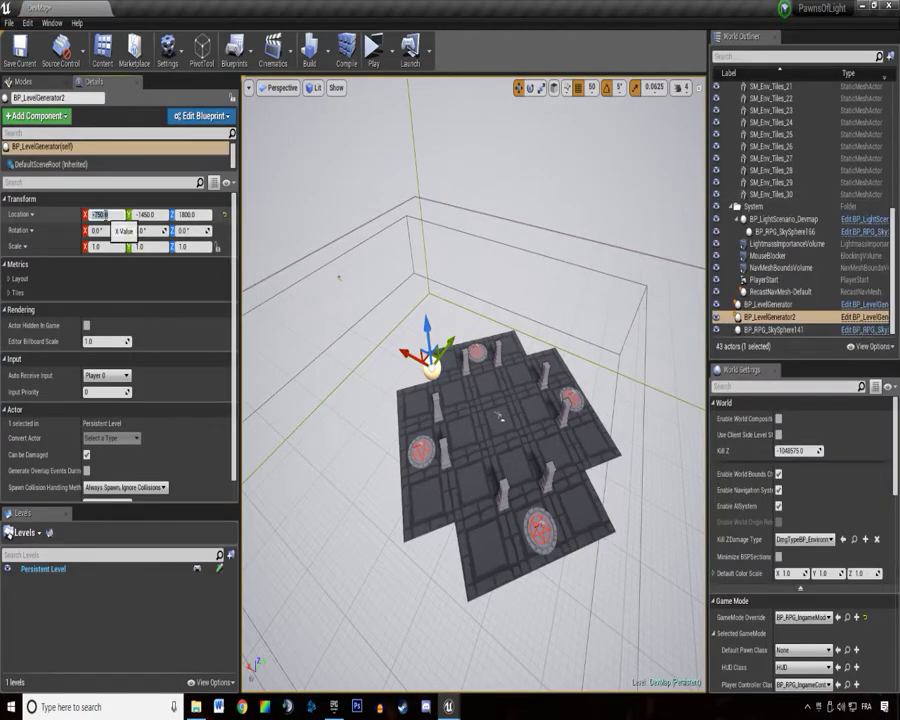
pyautogui.write('0')
pyautogui.click(154, 215)
pyautogui.write('0')
pyautogui.press('Return')
pyautogui.click(191, 215)
pyautogui.write('0')
pyautogui.press('Return')
# Adjust the number of players for play sessions and save the DevMap level.
pyautogui.moveTo(400, 240); pyautogui.dragTo(500, 250, button='right')
pyautogui.click(392, 52)
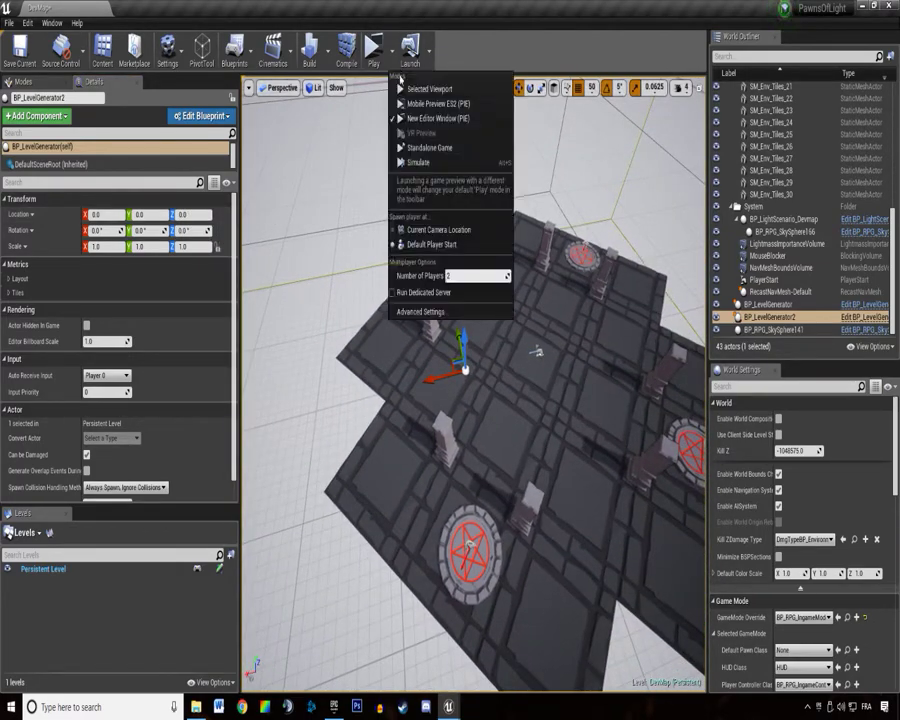
pyautogui.click(458, 275)
pyautogui.moveTo(304, 256)
pyautogui.mouseDown(button='right')
pyautogui.moveTo(345, 256)
pyautogui.moveTo(316, 260)
pyautogui.mouseUp(button='right')
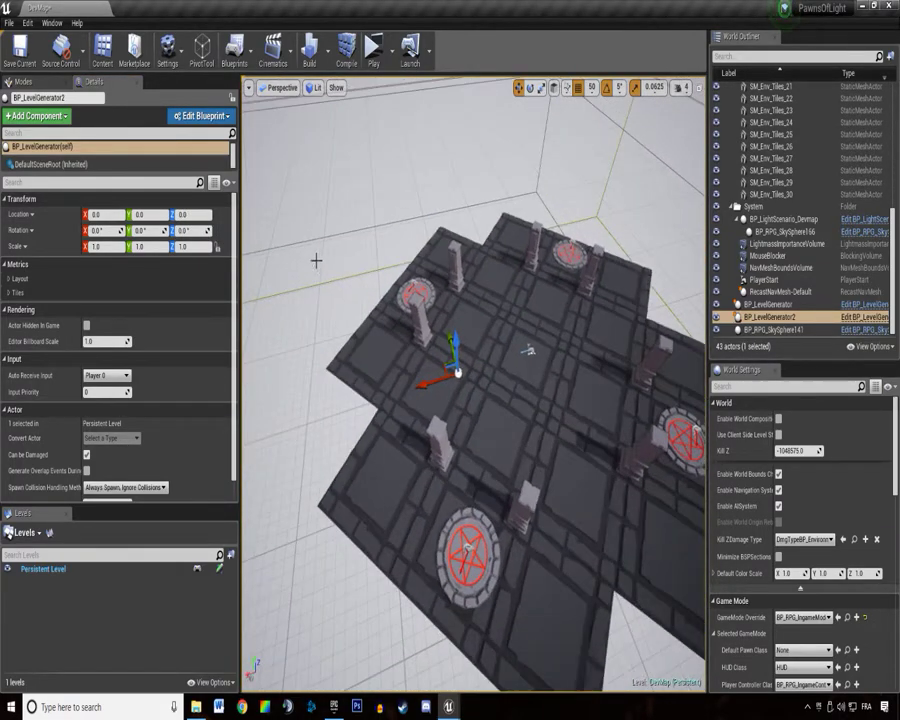
pyautogui.hotkey('ctrl', 's')
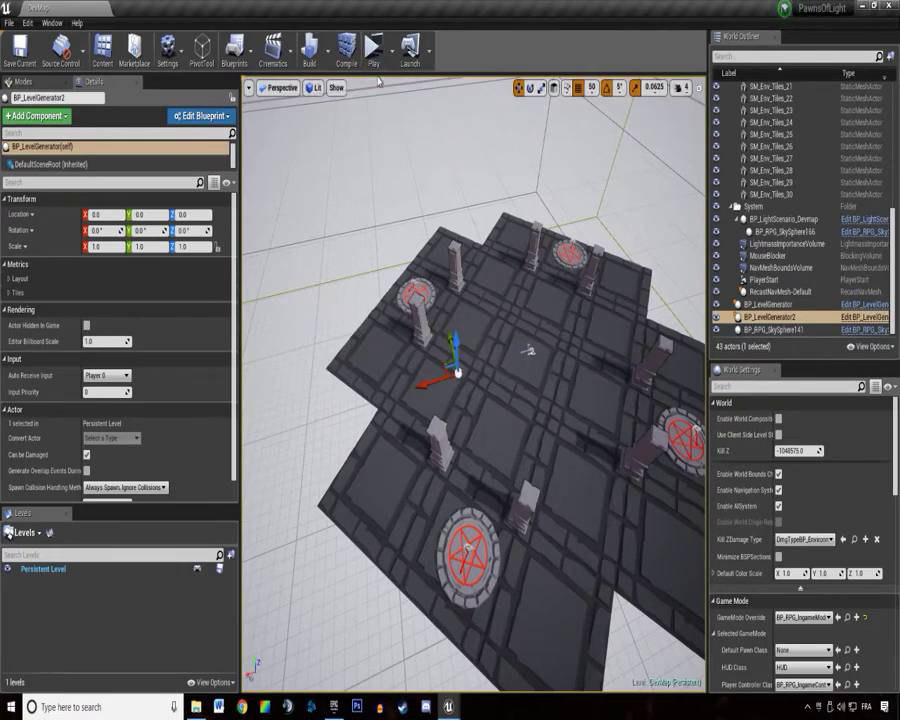
# Playtest the level, move the character around the generated tiles and end the play session.
pyautogui.click(373, 50)
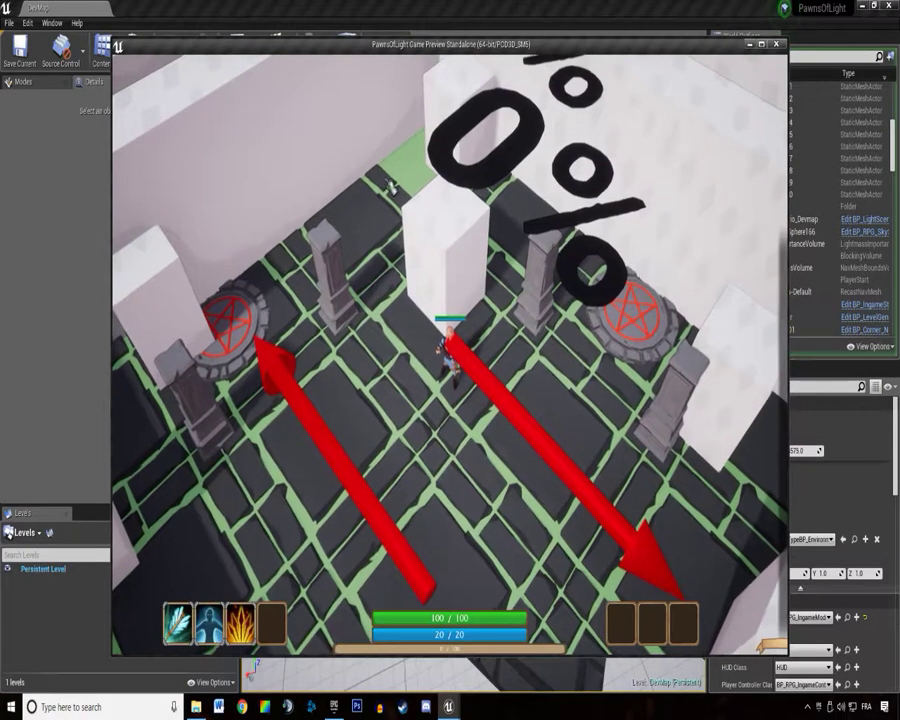
pyautogui.press('q')
pyautogui.press('s')
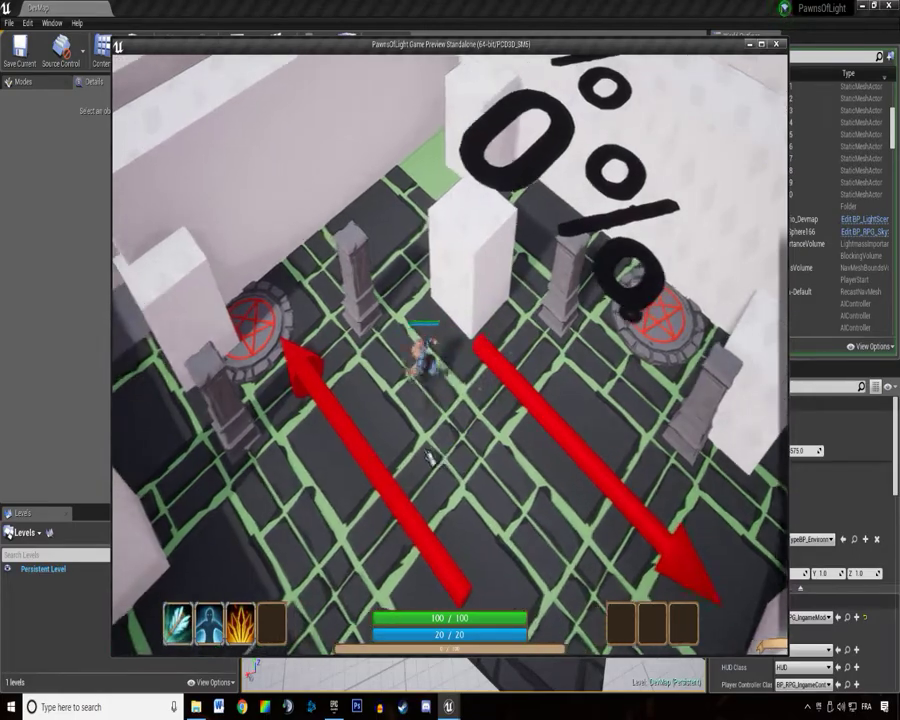
pyautogui.press('s')
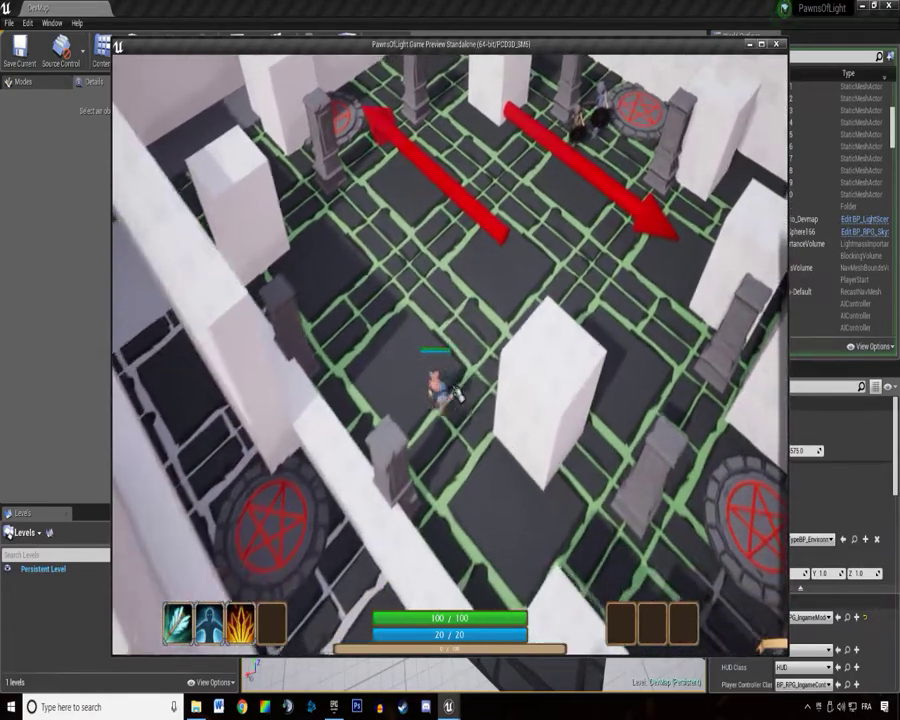
pyautogui.press('d')
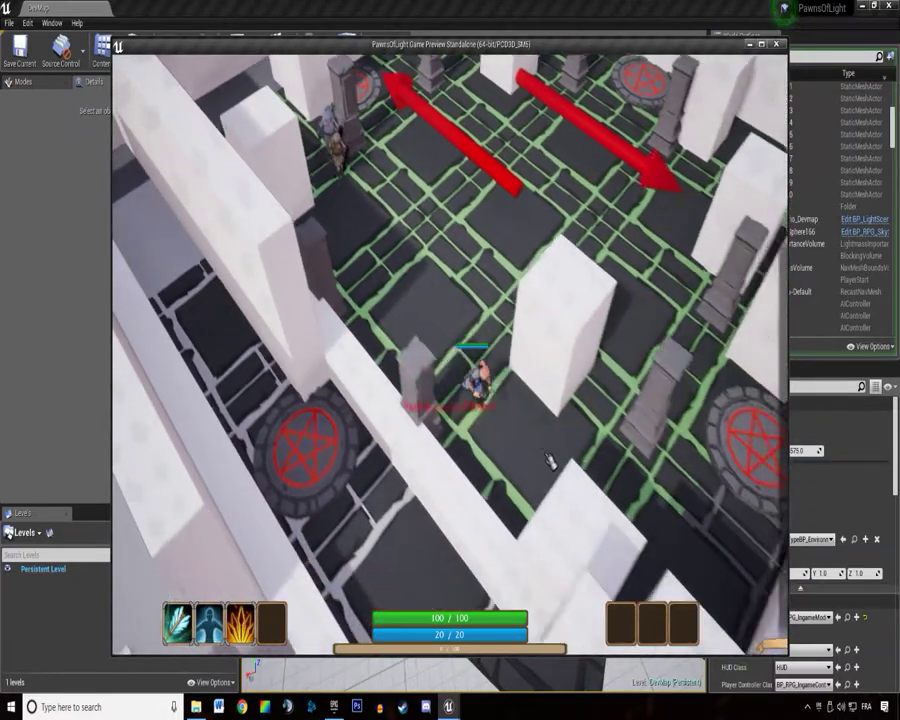
pyautogui.moveTo(548, 458); pyautogui.dragTo(441, 186)
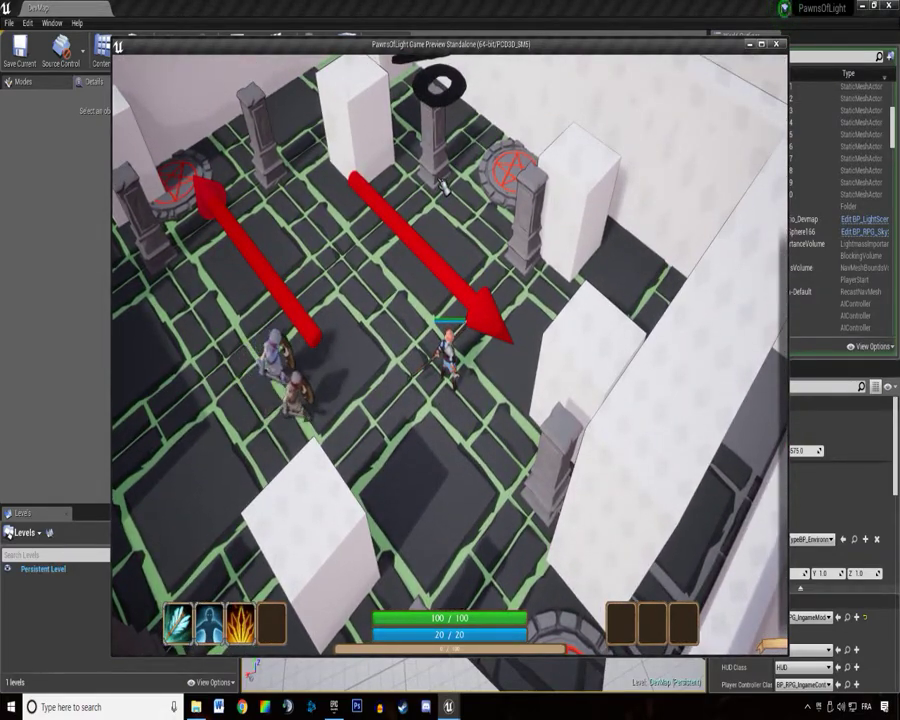
pyautogui.press('Escape')
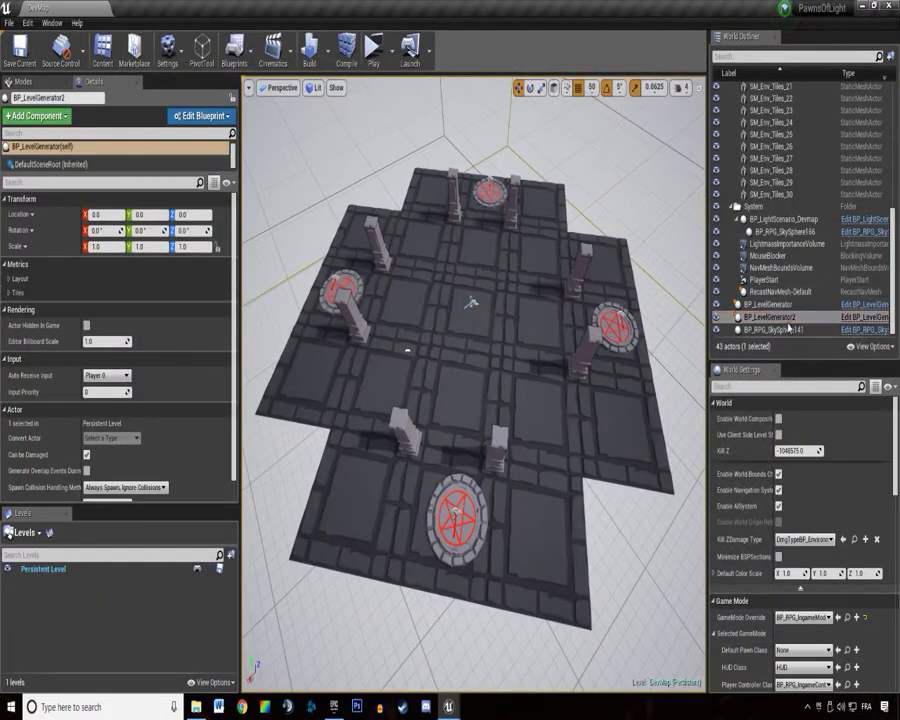
# Delete both BP_LevelGenerator2 and the older BP_LevelGenerator actor from the level.
pyautogui.click(790, 316)
pyautogui.press('Delete')
pyautogui.click(790, 316)
pyautogui.click(785, 306)
pyautogui.click(780, 318)
pyautogui.press('Delete')
# Place a fresh BP_LevelGenerator in the level at X 0 and Y 0, and save DevMap.
pyautogui.moveTo(462, 255); pyautogui.dragTo(462, 255, button='right')
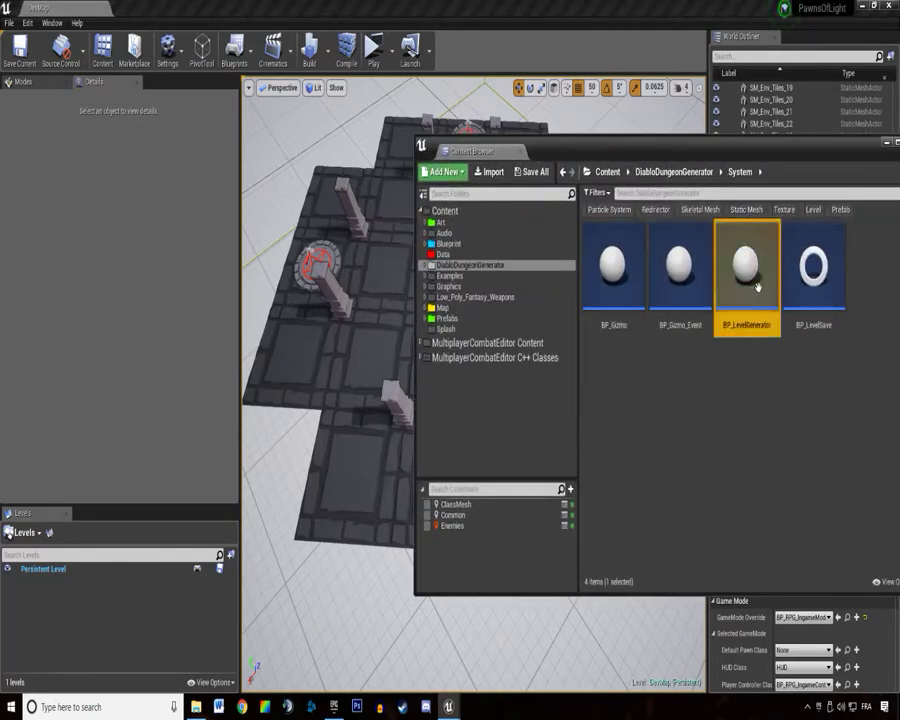
pyautogui.click(745, 287)
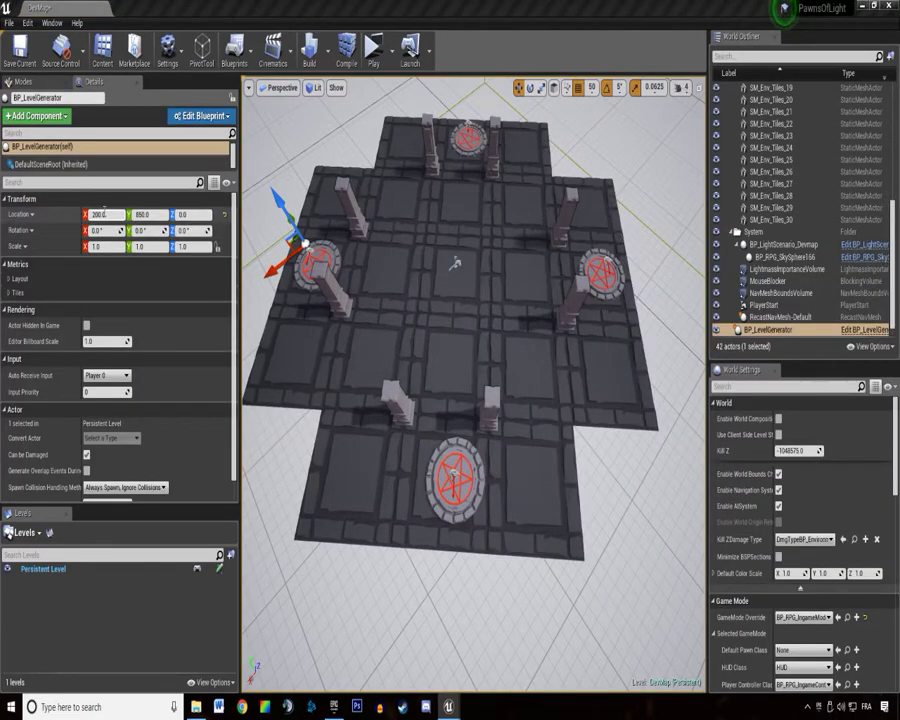
pyautogui.click(105, 214)
pyautogui.write('0')
pyautogui.click(154, 215)
pyautogui.write('0')
pyautogui.press('Return')
pyautogui.moveTo(382, 191); pyautogui.dragTo(414, 207, button='right')
pyautogui.hotkey('ctrl', 's')
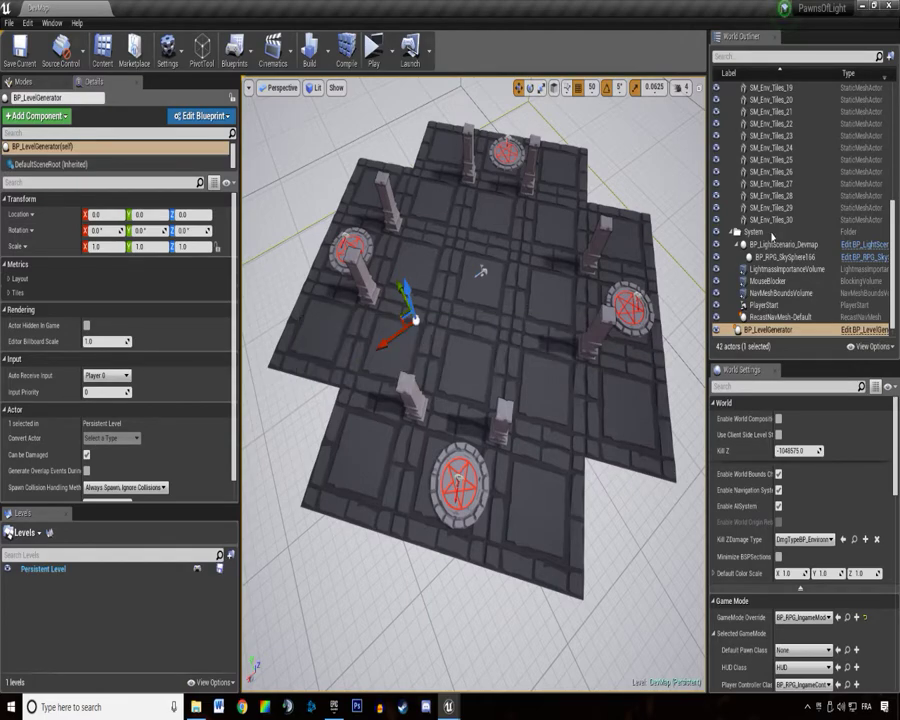
# Locate the level generator's source asset and expand the actor's Tiles and Layout settings.
pyautogui.hotkey('ctrl', 'b')
pyautogui.moveTo(335, 148); pyautogui.dragTo(857, 334)
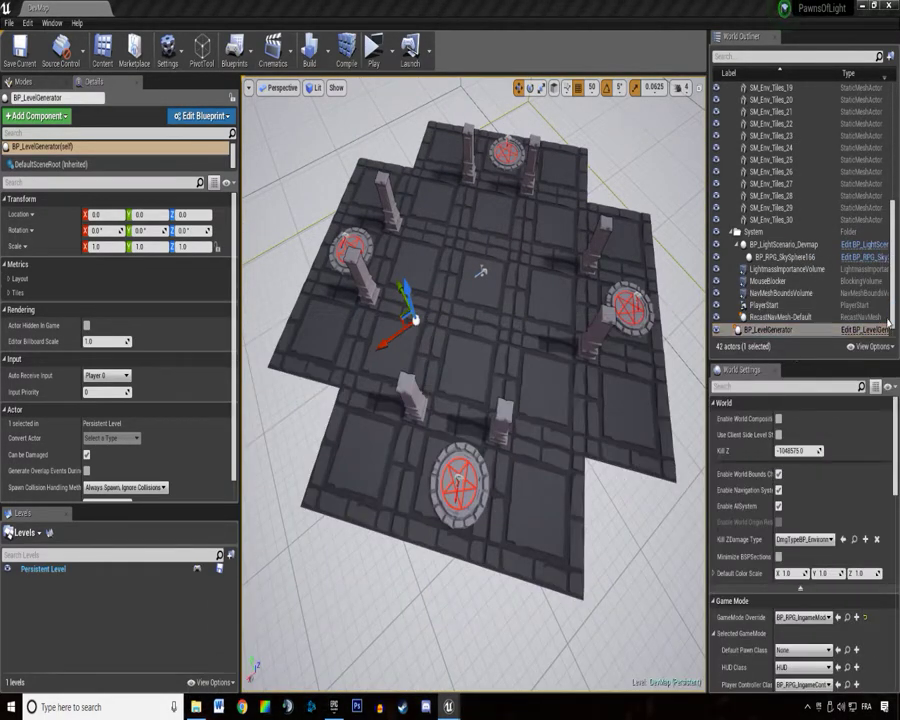
pyautogui.click(16, 292)
pyautogui.click(18, 279)
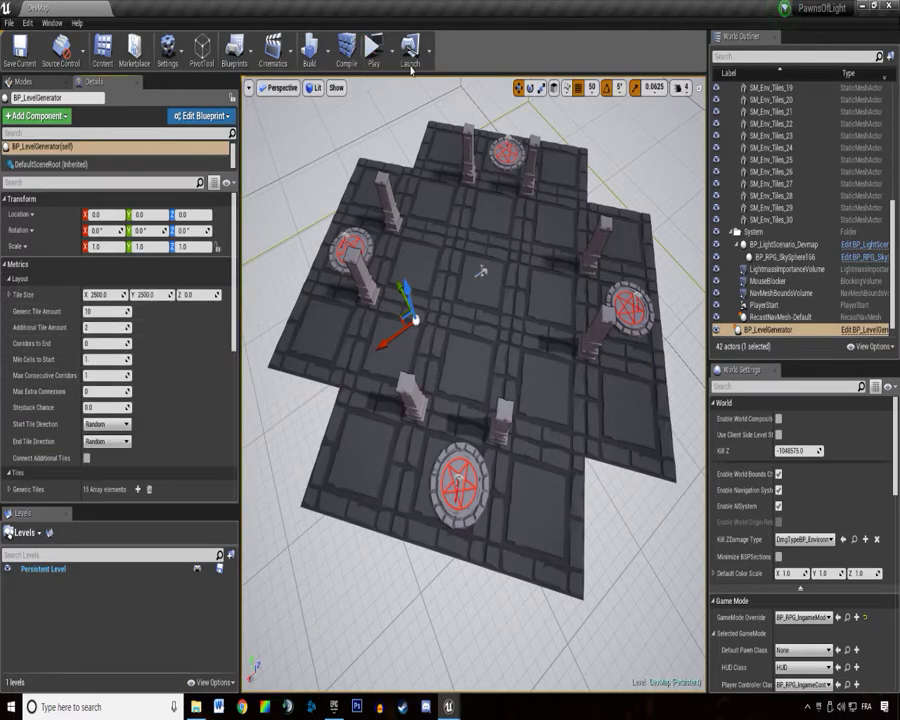
# Start a new playtest and walk the character through the generated dungeon using its skills.
pyautogui.click(371, 50)
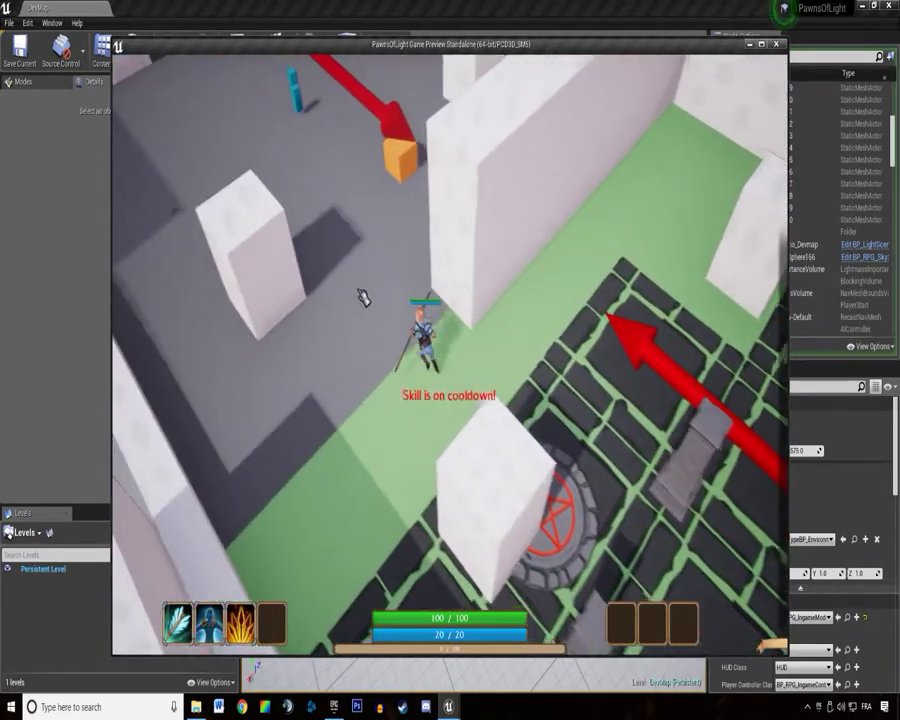
pyautogui.click(362, 298)
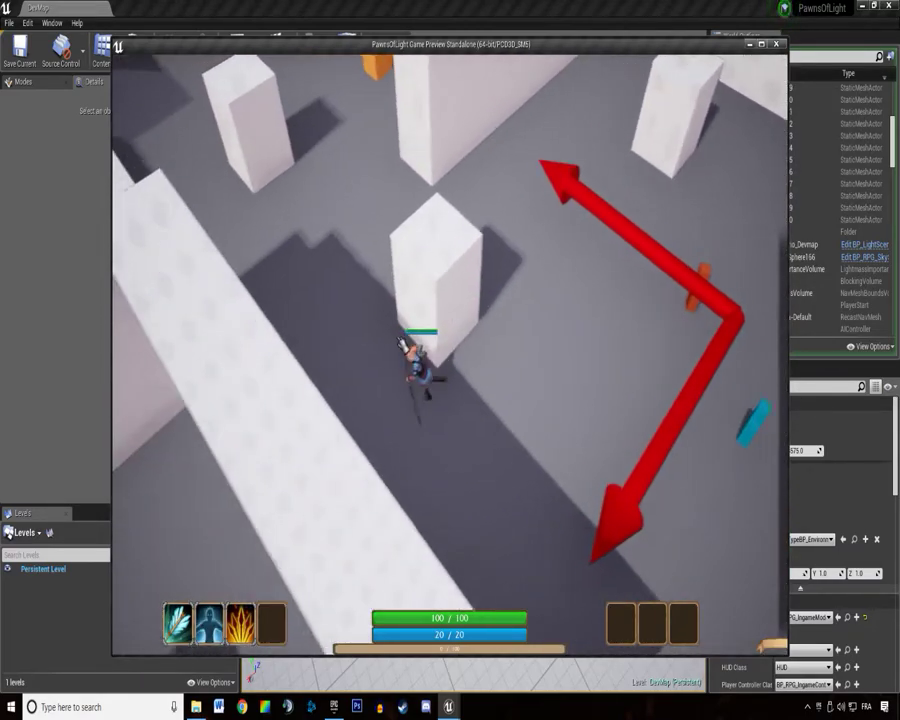
pyautogui.press('e')
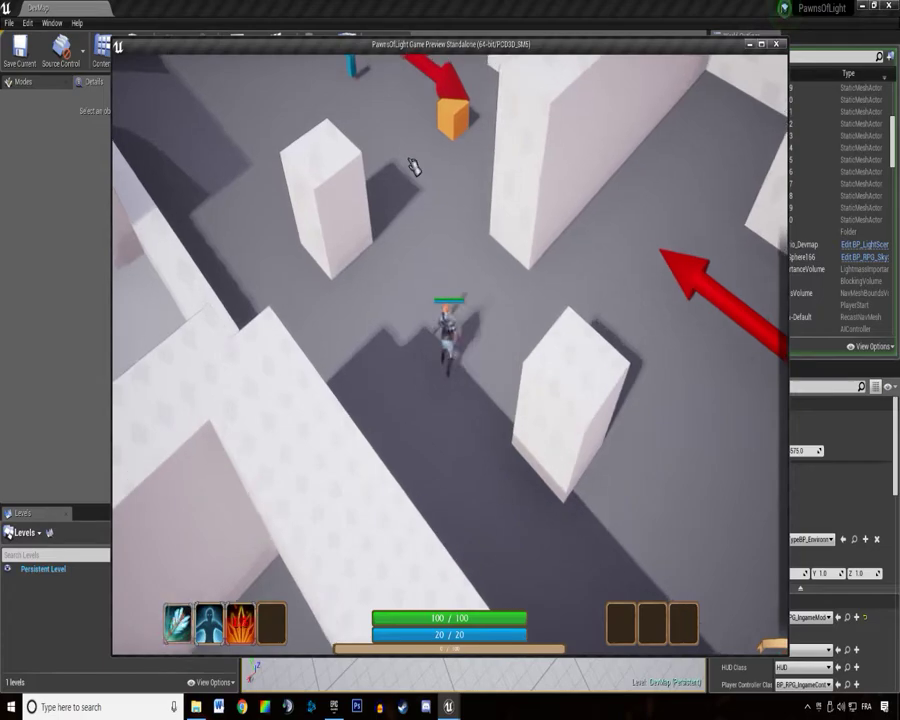
pyautogui.click(413, 165)
pyautogui.moveTo(425, 229); pyautogui.dragTo(537, 219)
pyautogui.moveTo(509, 256); pyautogui.dragTo(440, 280)
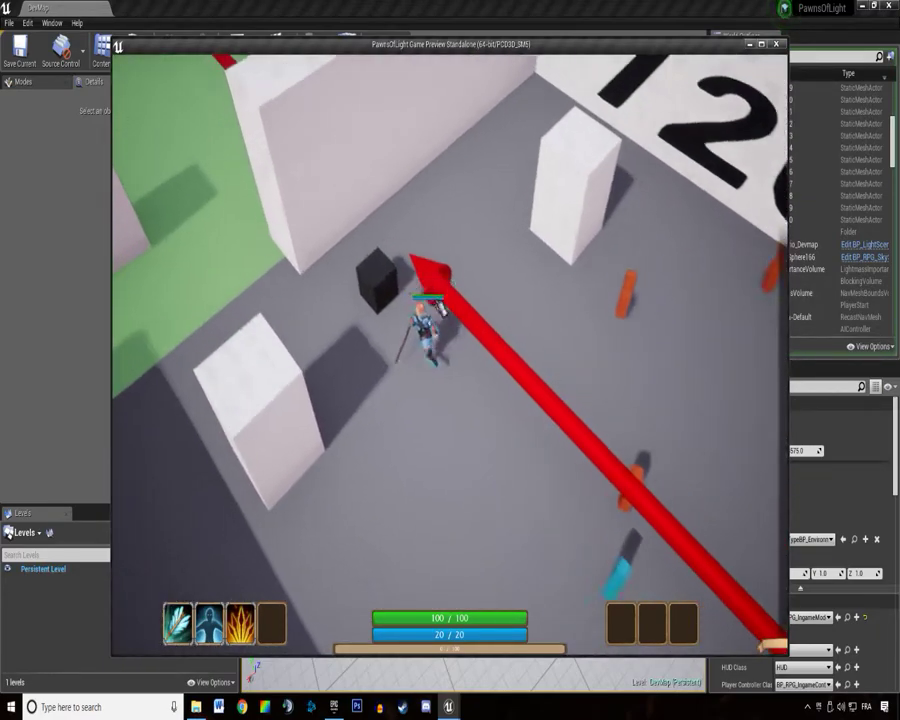
pyautogui.moveTo(380, 347); pyautogui.dragTo(568, 143)
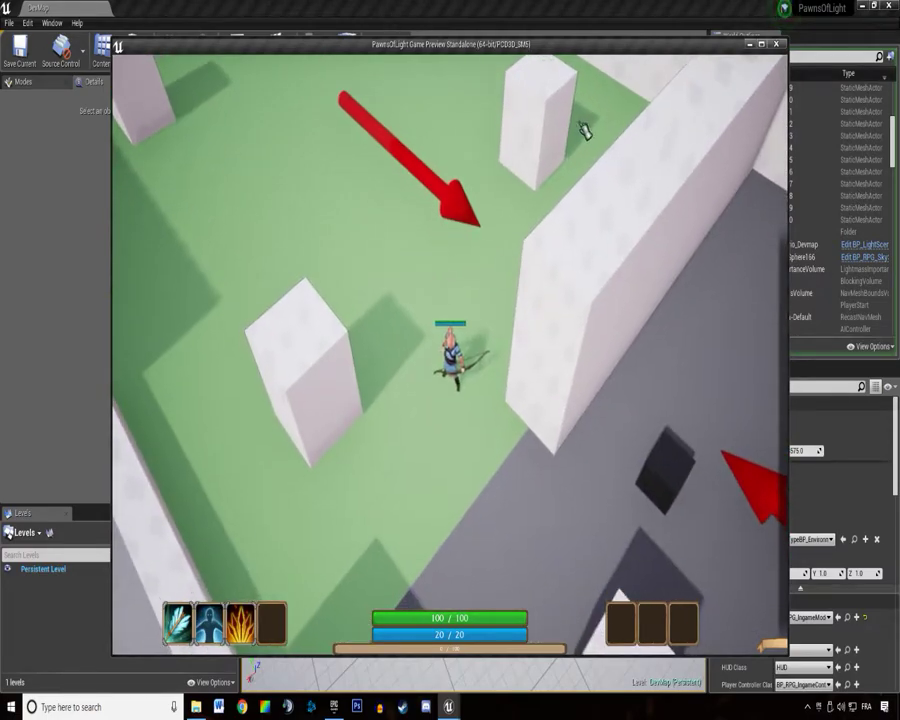
# Maximize the game preview and explore the green and grey dungeon tiles with the character.
pyautogui.click(762, 44)
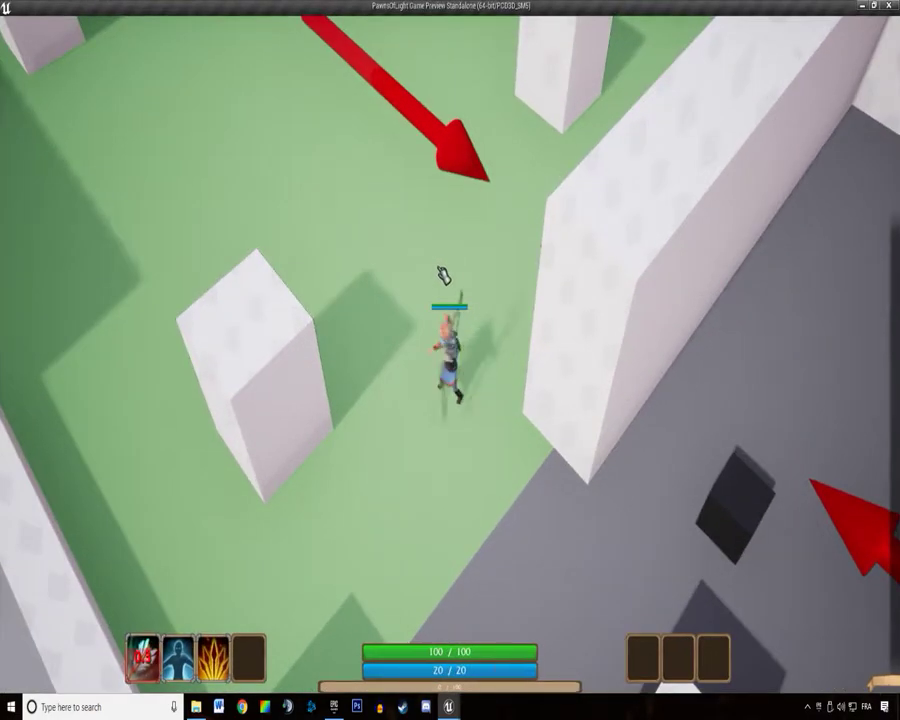
pyautogui.press('z')
pyautogui.press('q')
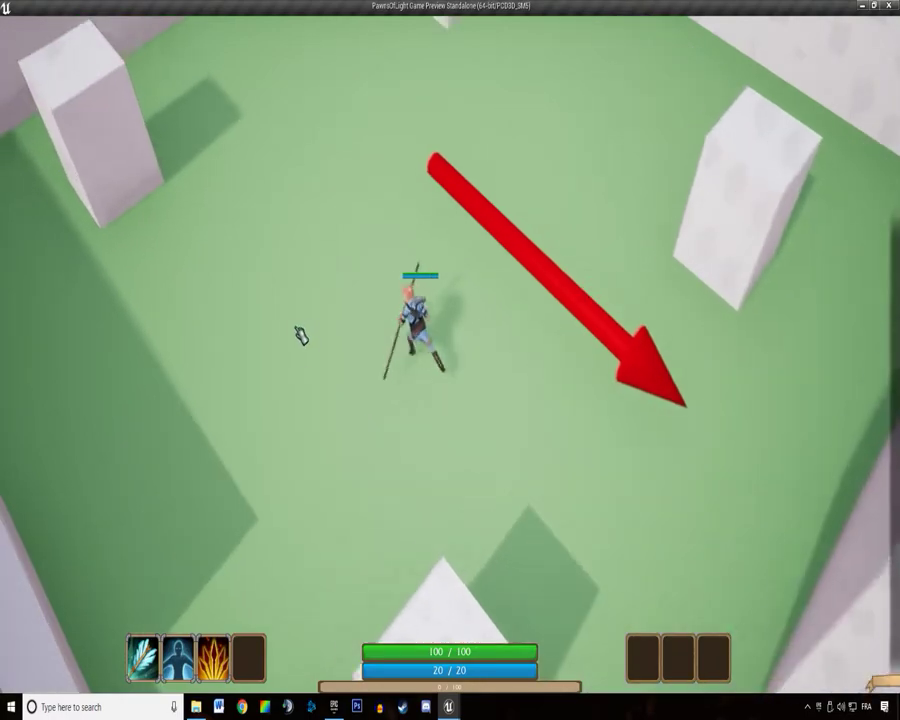
pyautogui.press('s')
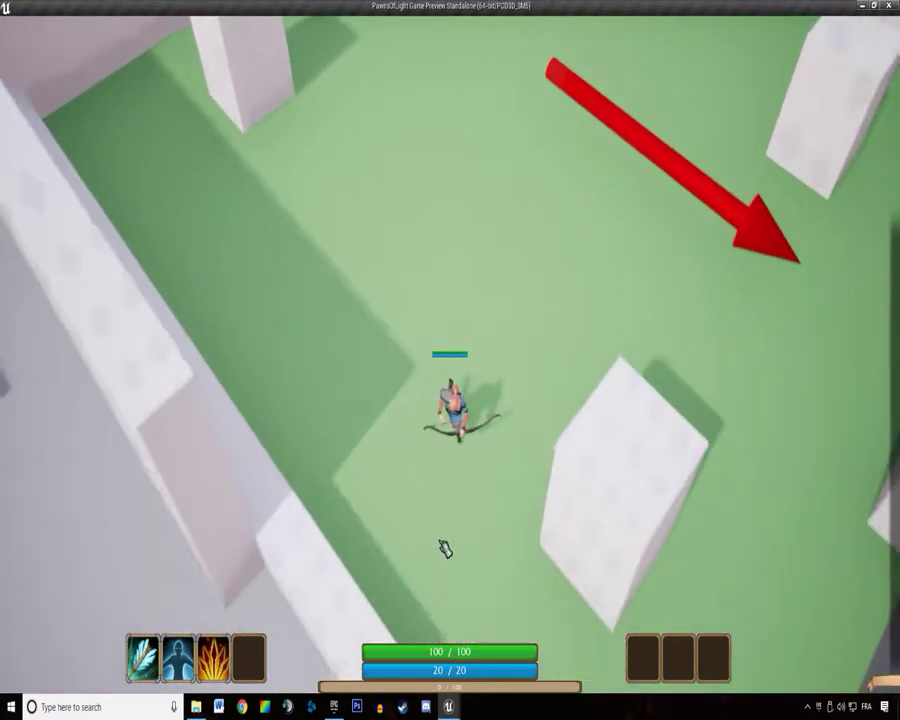
pyautogui.press('d')
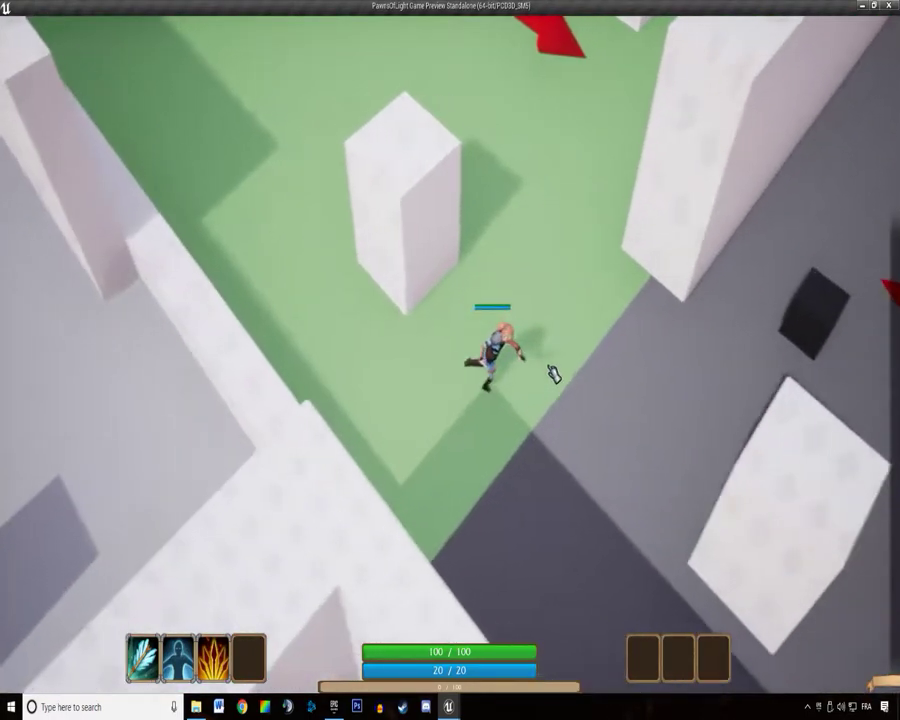
pyautogui.press('z')
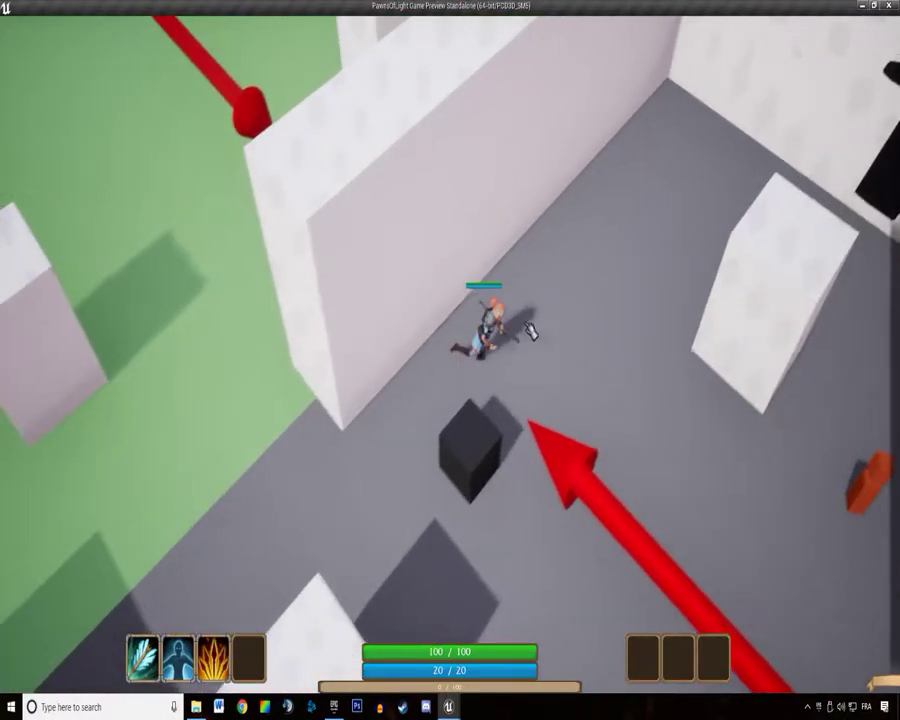
pyautogui.press('d')
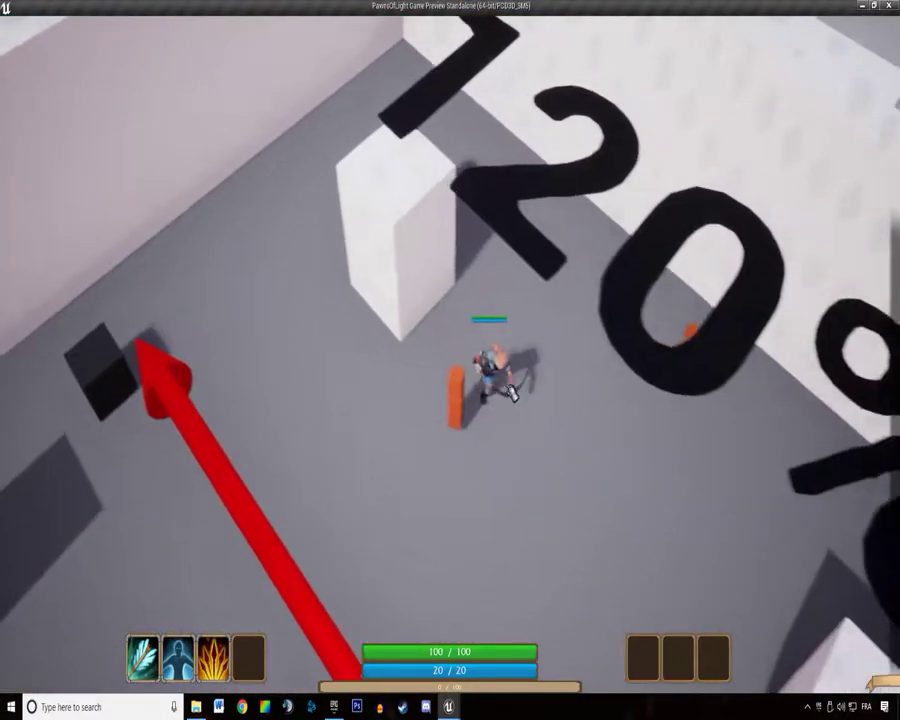
pyautogui.press('s')
pyautogui.press('q')
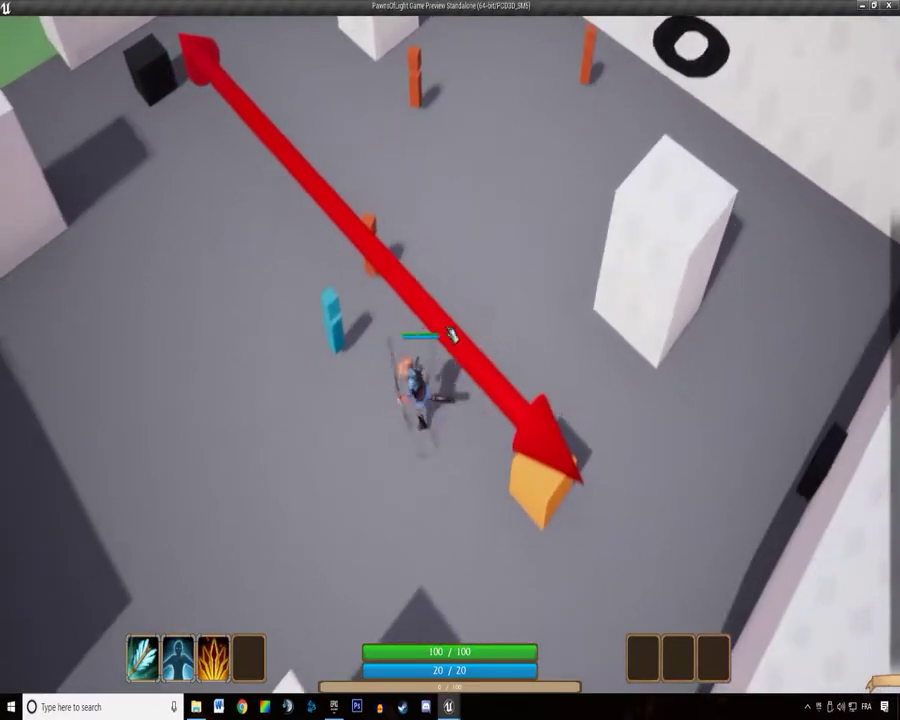
pyautogui.press('z')
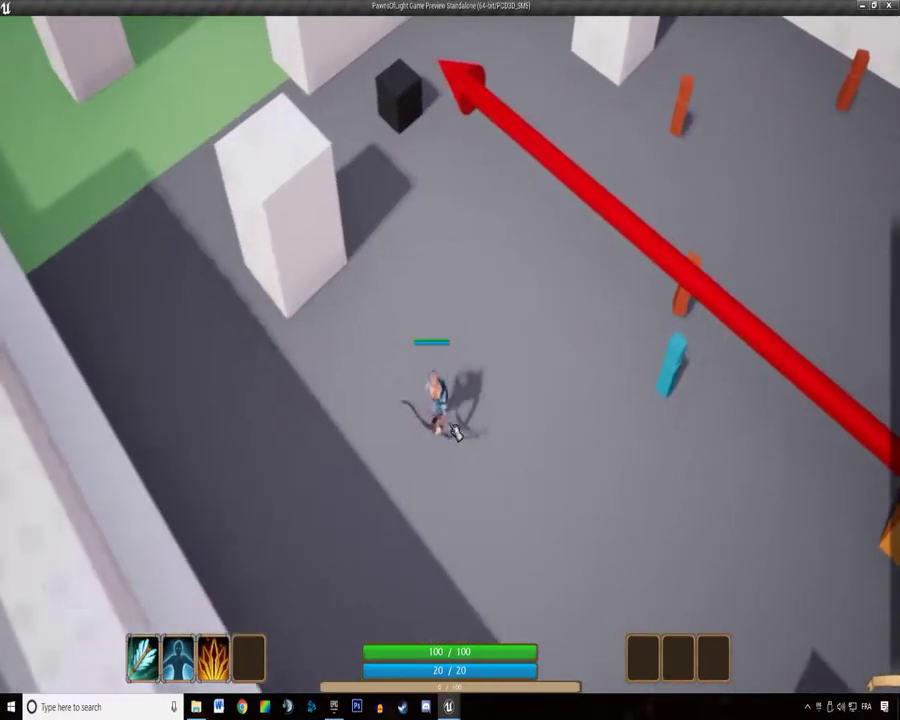
pyautogui.press('s')
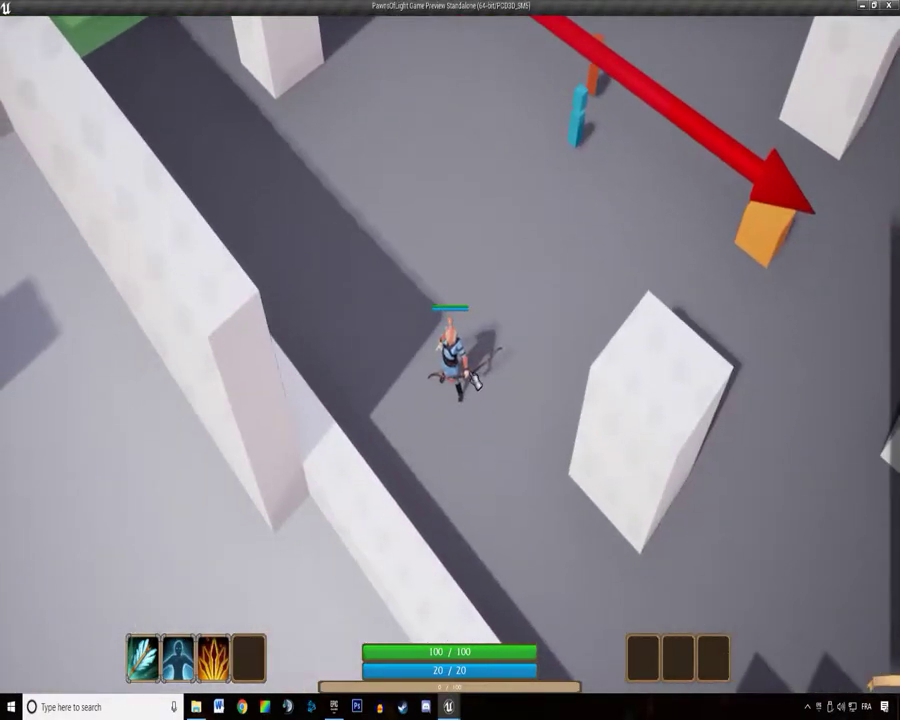